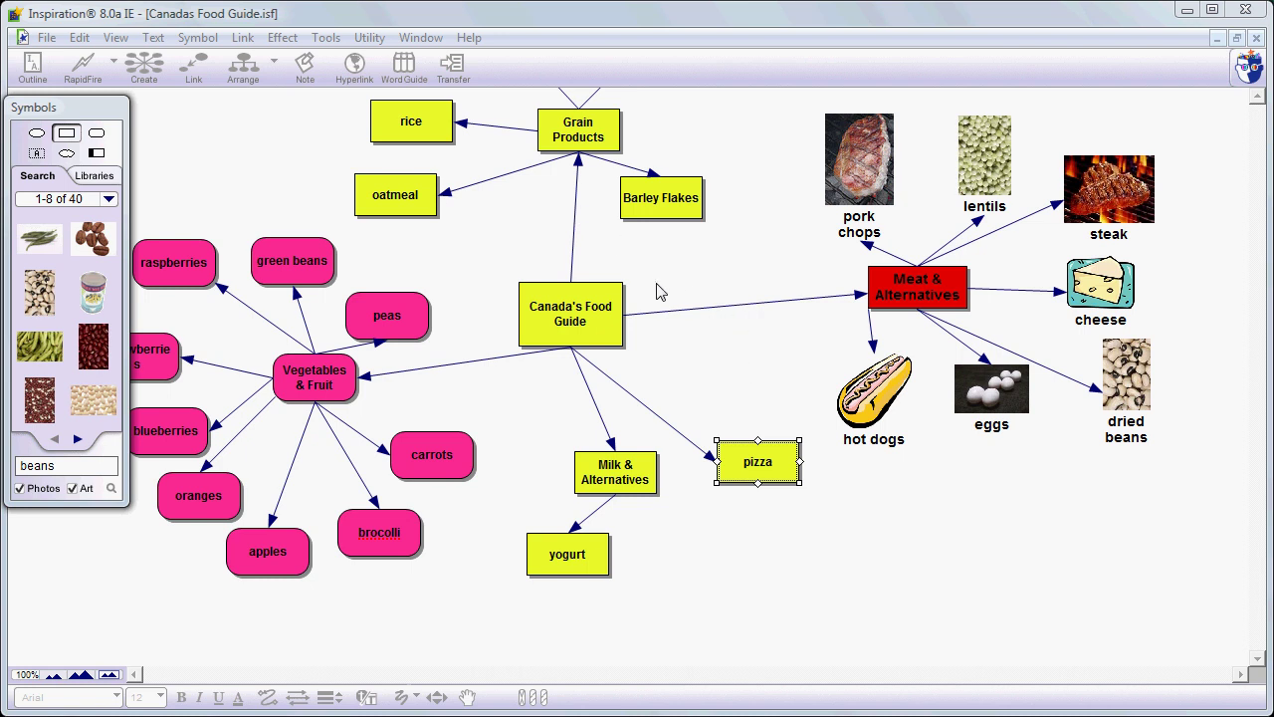
Label the link from Canada's Food Guide to Meat & Alternatives 'Protein'.
click(669, 317)
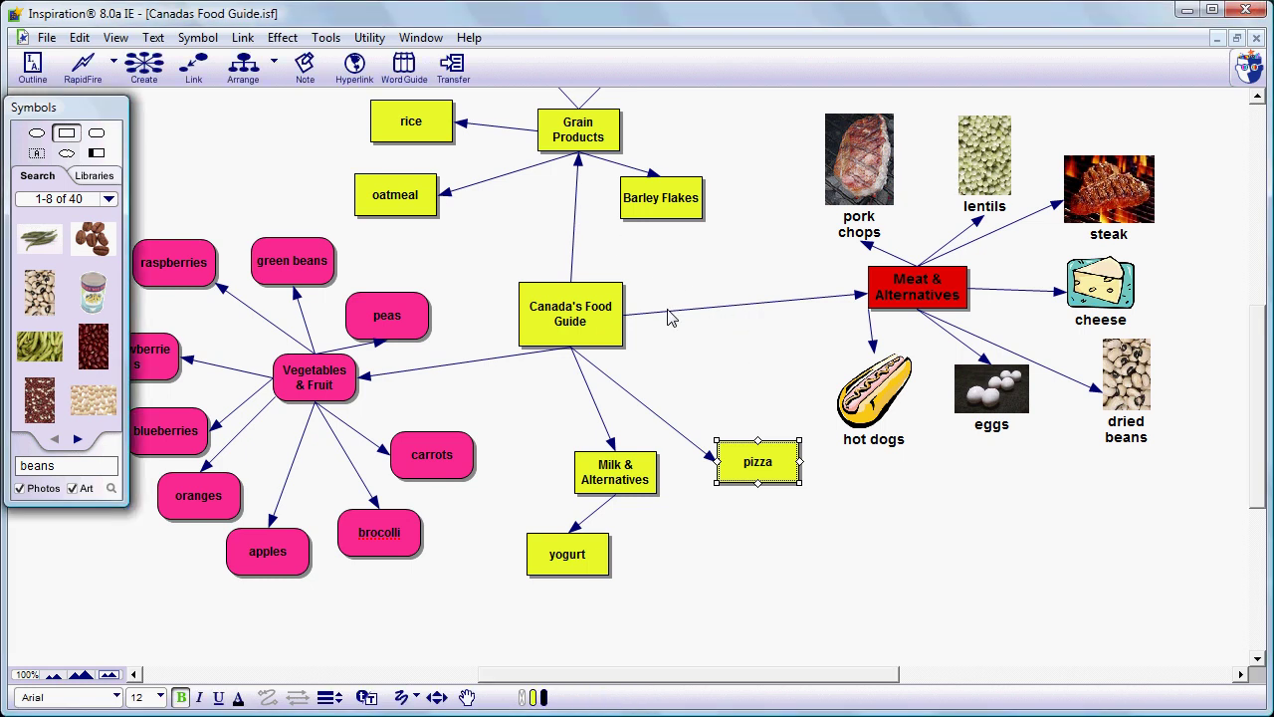
click(673, 315)
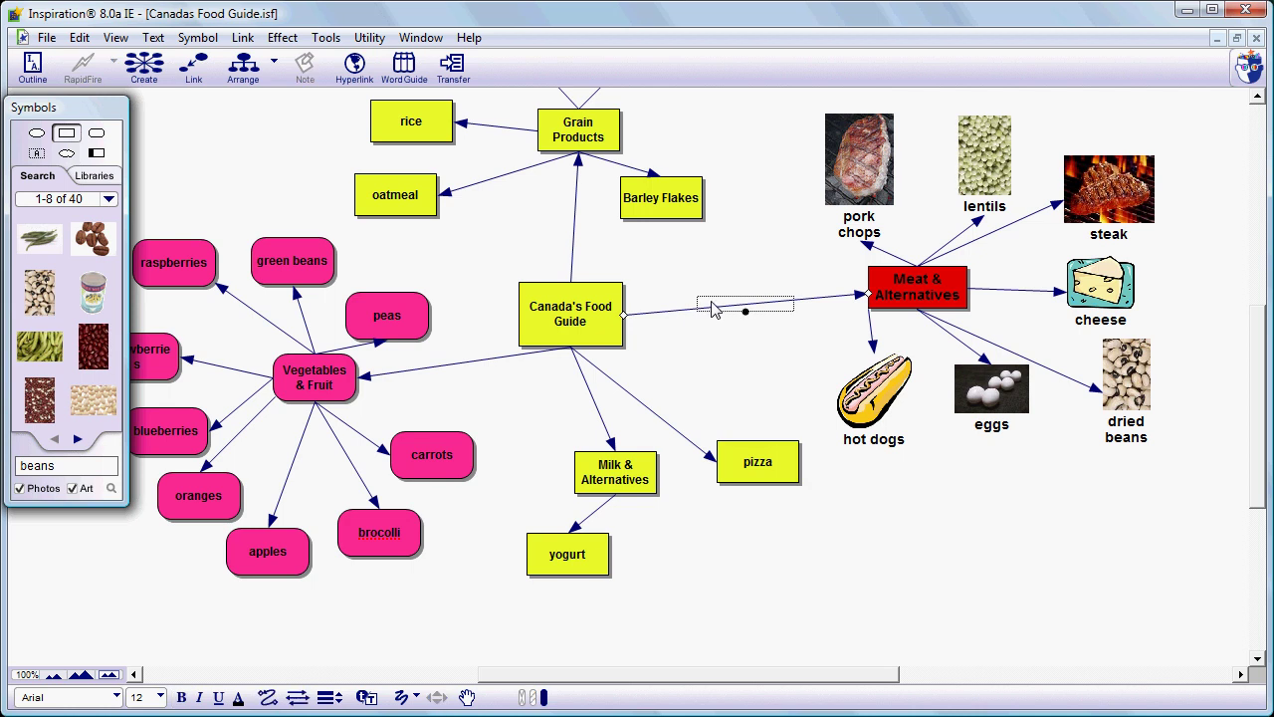
click(710, 307)
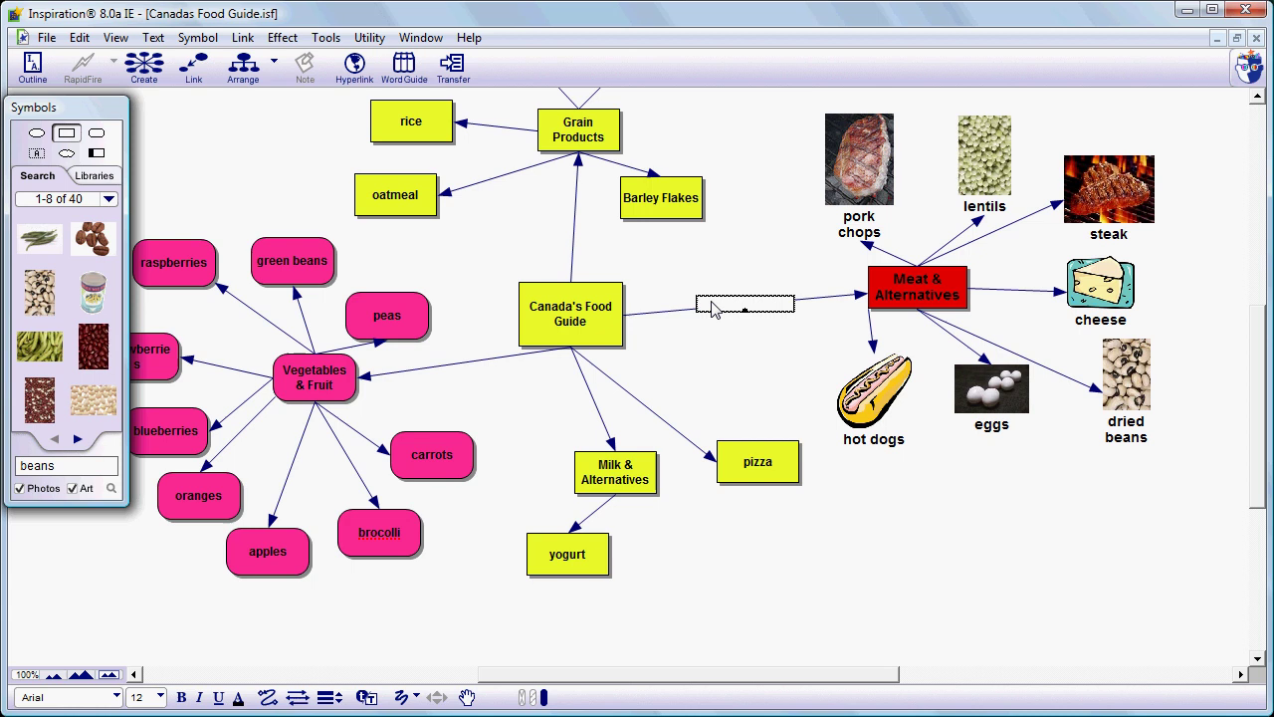
text(Protein)
click(724, 335)
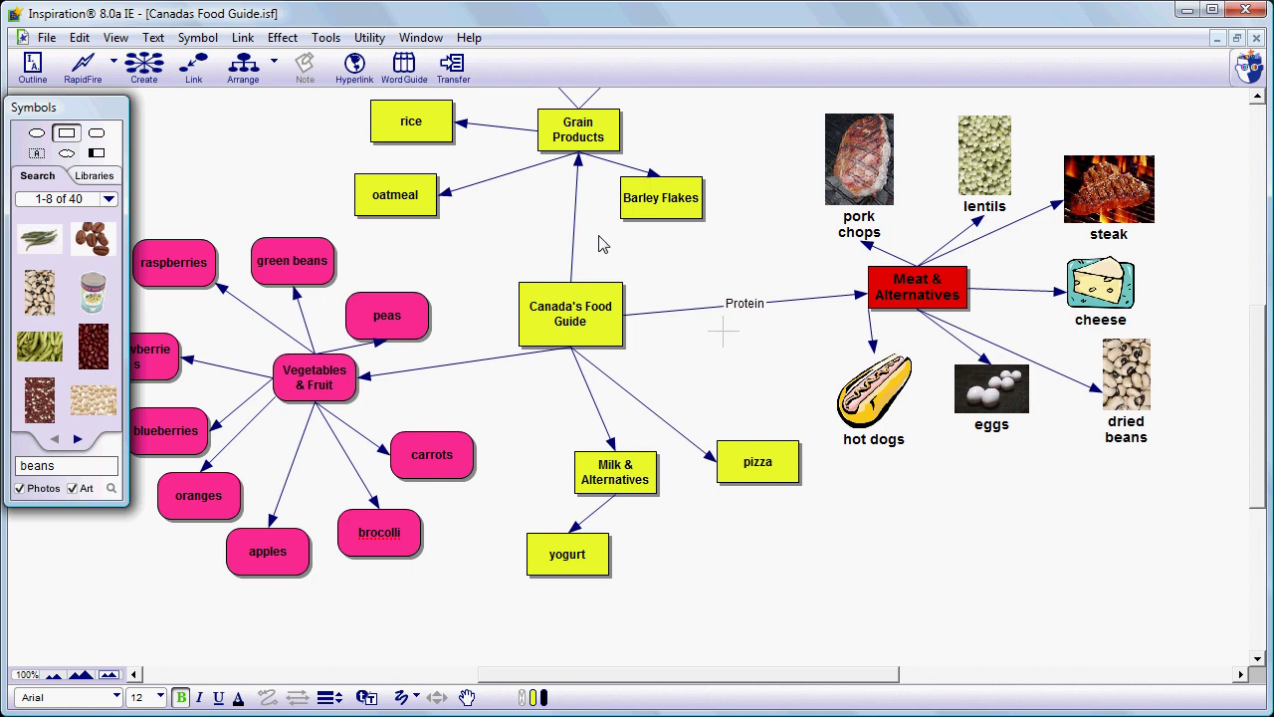
Label the Grain Products link 'Carbohydrates' and move that label lower along the link.
click(574, 224)
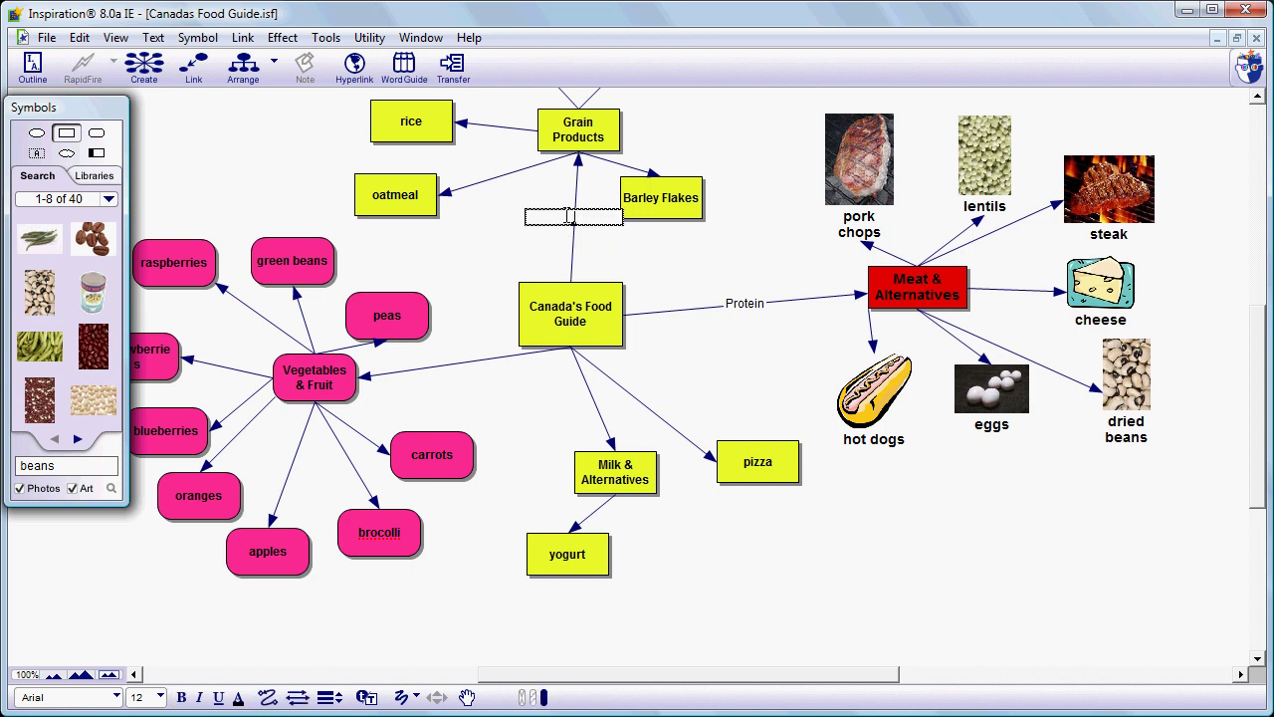
text(Carbohydrates)
click(600, 247)
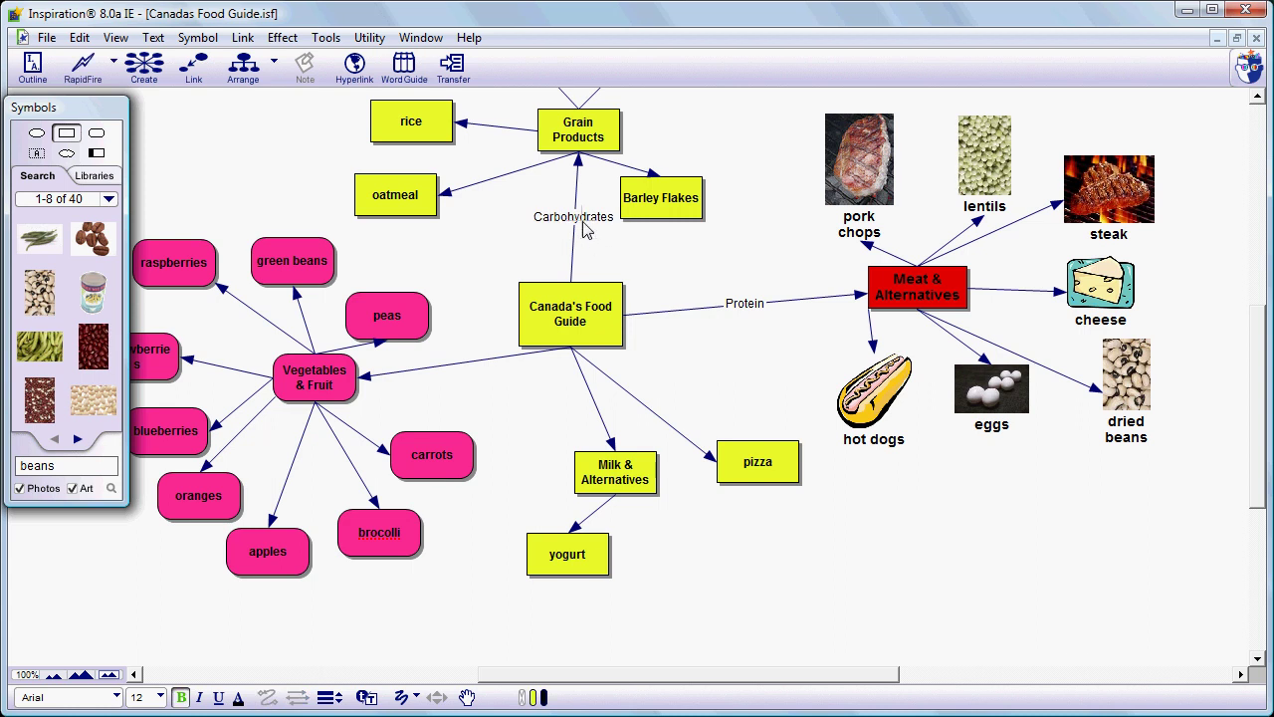
click(574, 225)
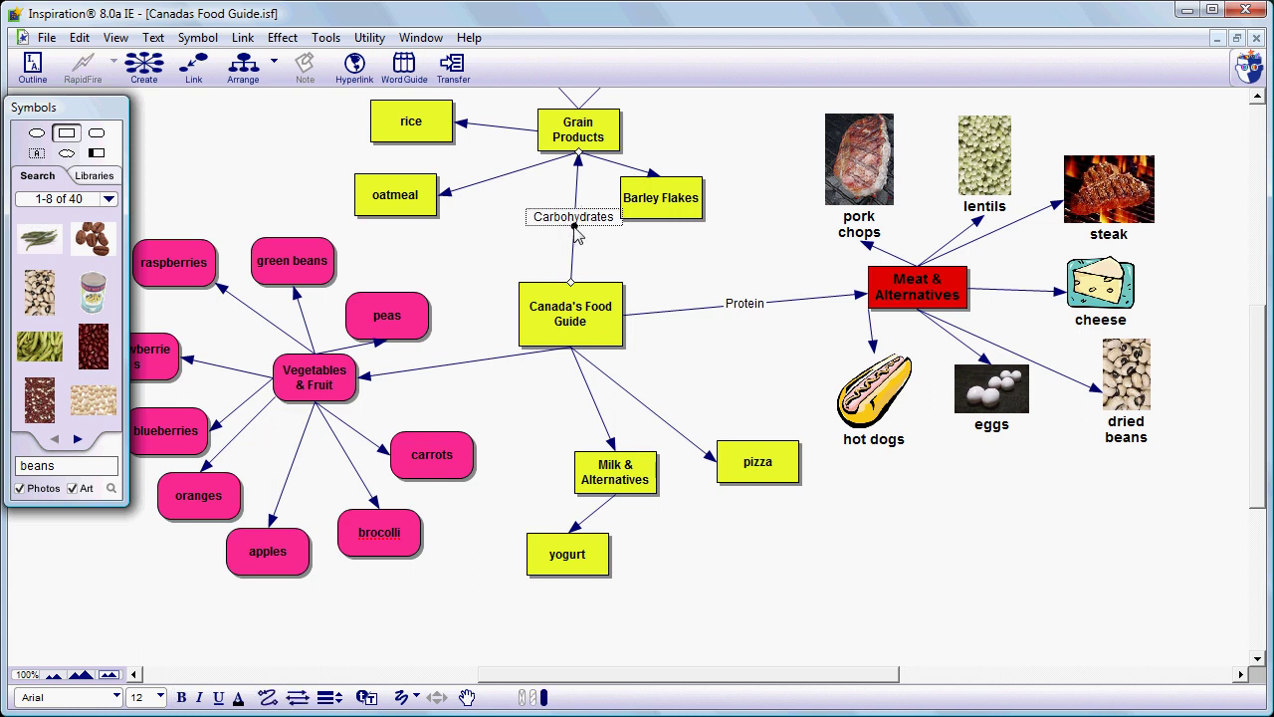
drag(575, 234, 579, 252)
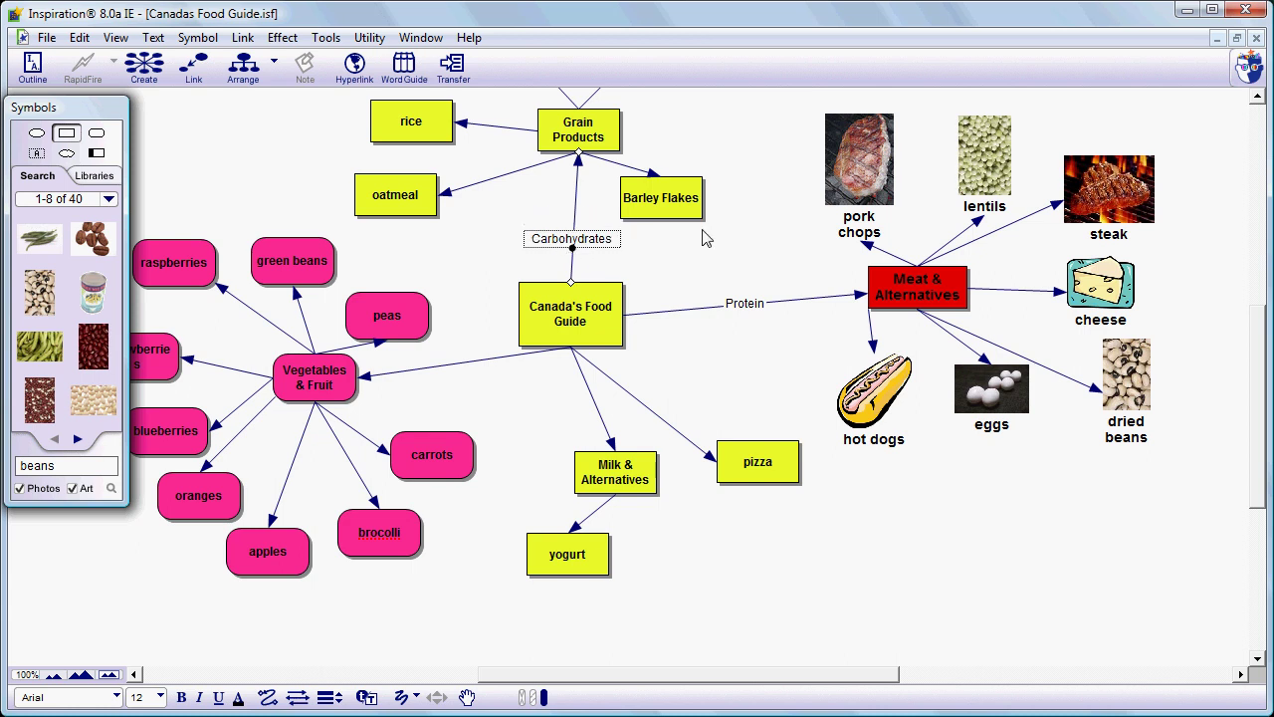
Label the Vegetables & Fruit link 'Vitamins'.
click(444, 372)
click(443, 364)
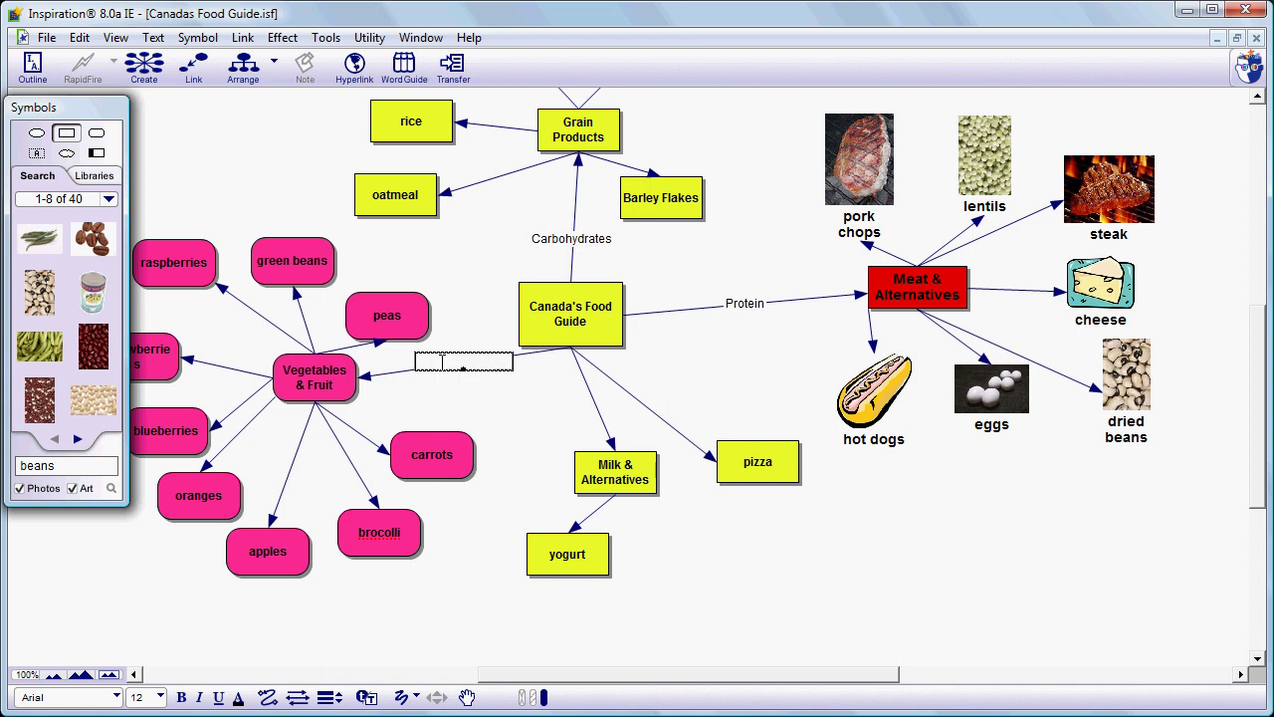
text(Vitamins)
click(508, 408)
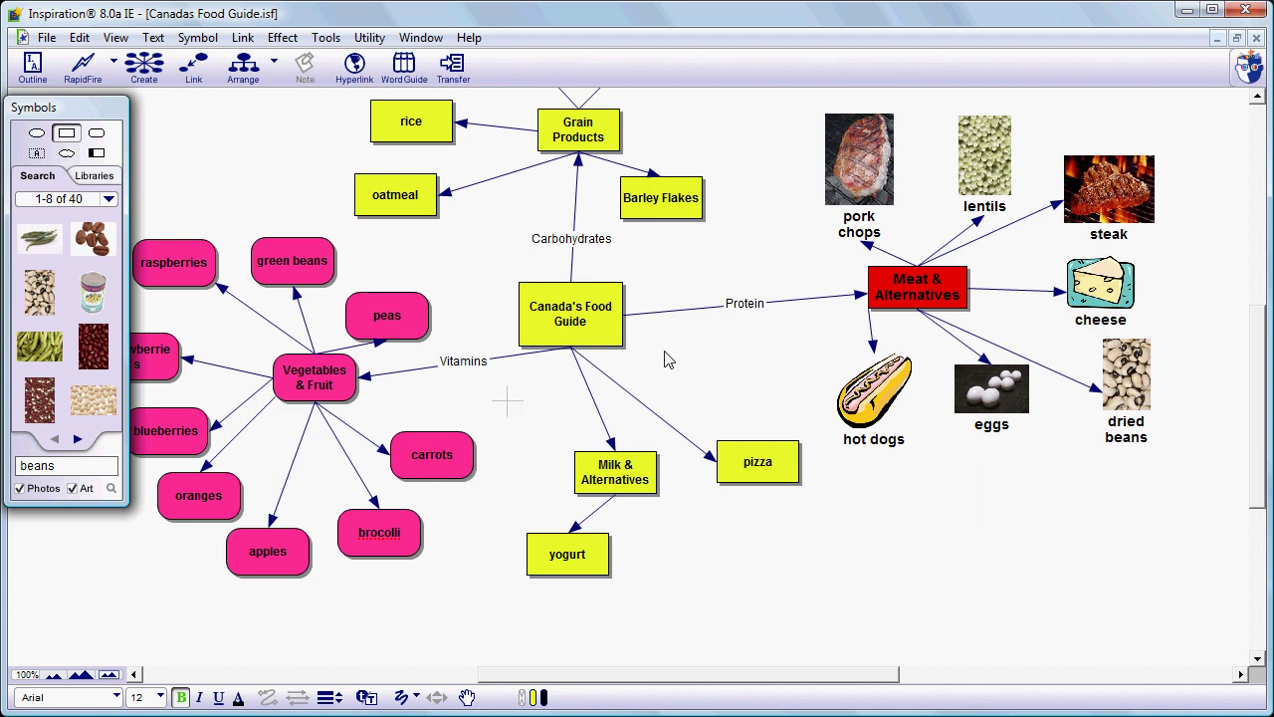
Reattach pizza's link to start from Meat & Alternatives and move pizza down-right beneath that group.
drag(739, 459, 738, 454)
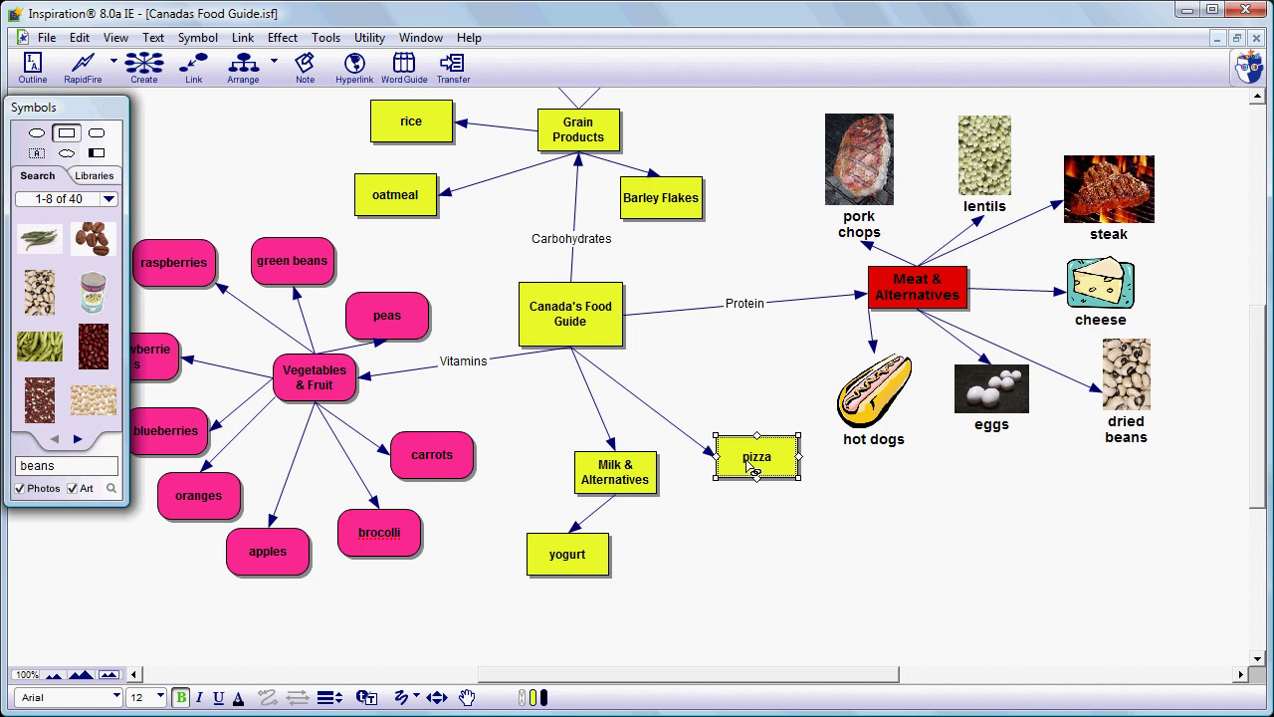
click(673, 430)
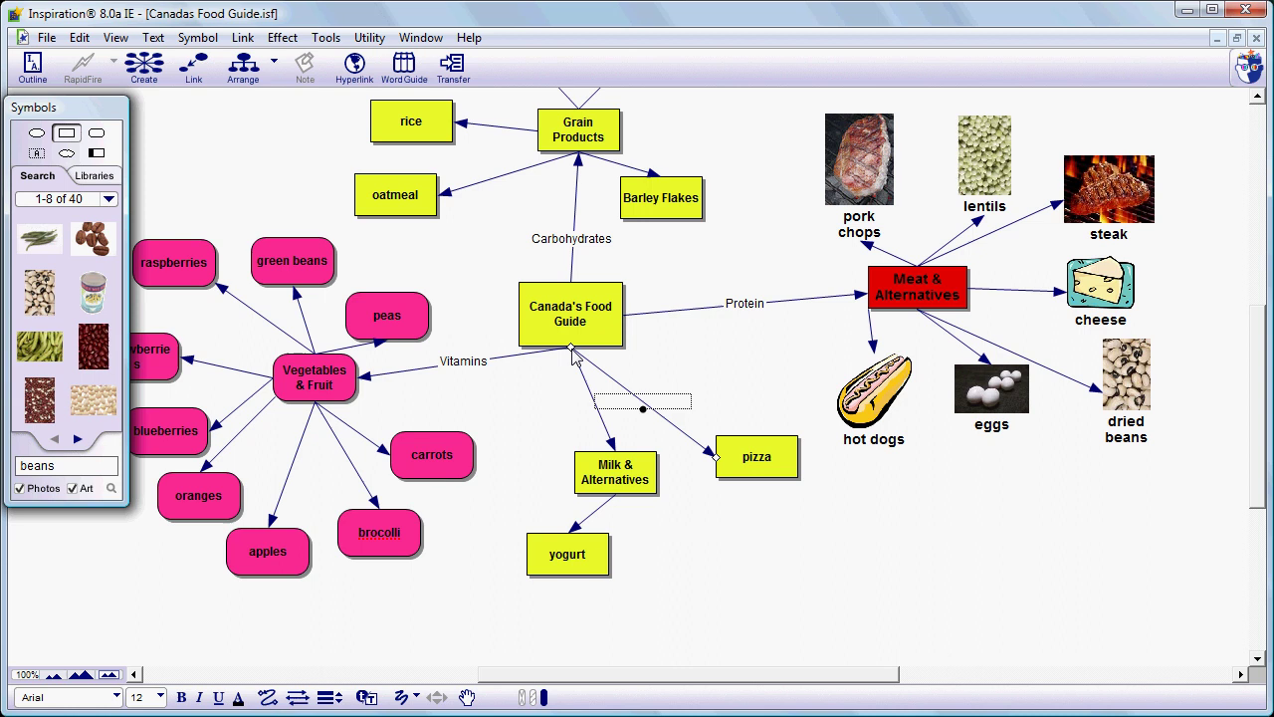
drag(572, 348, 921, 316)
drag(572, 350, 924, 313)
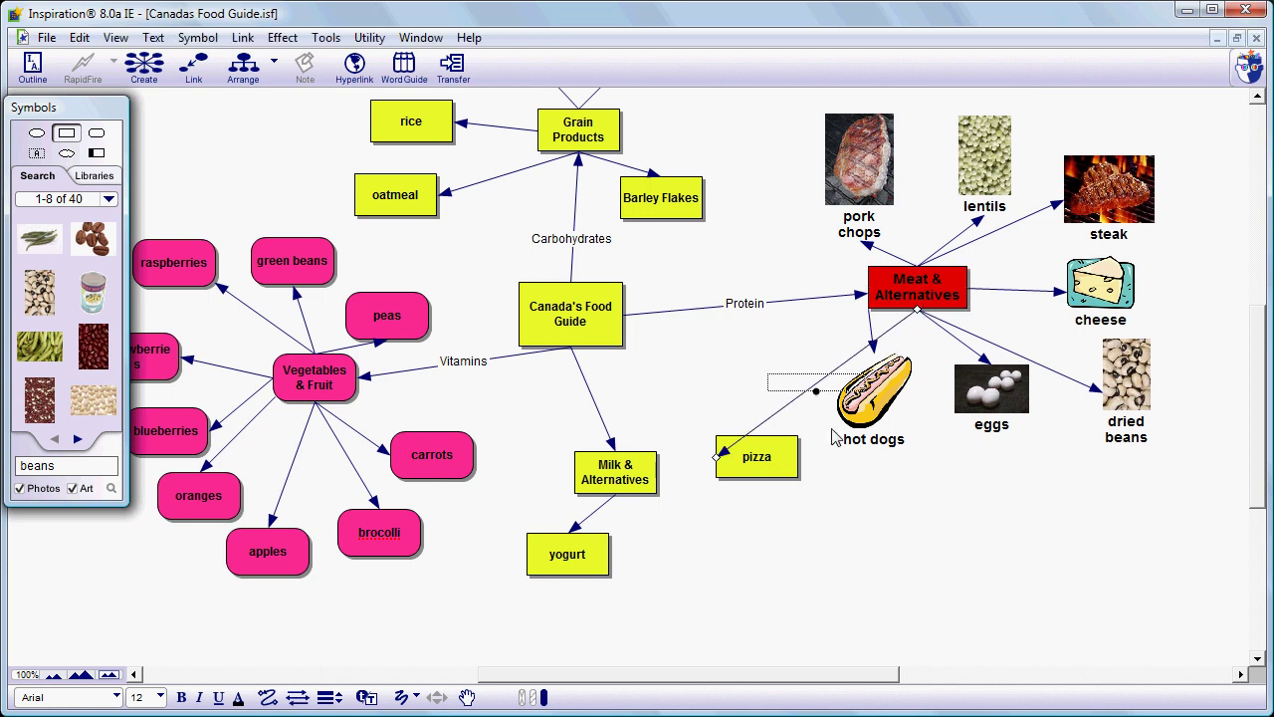
drag(776, 476, 981, 548)
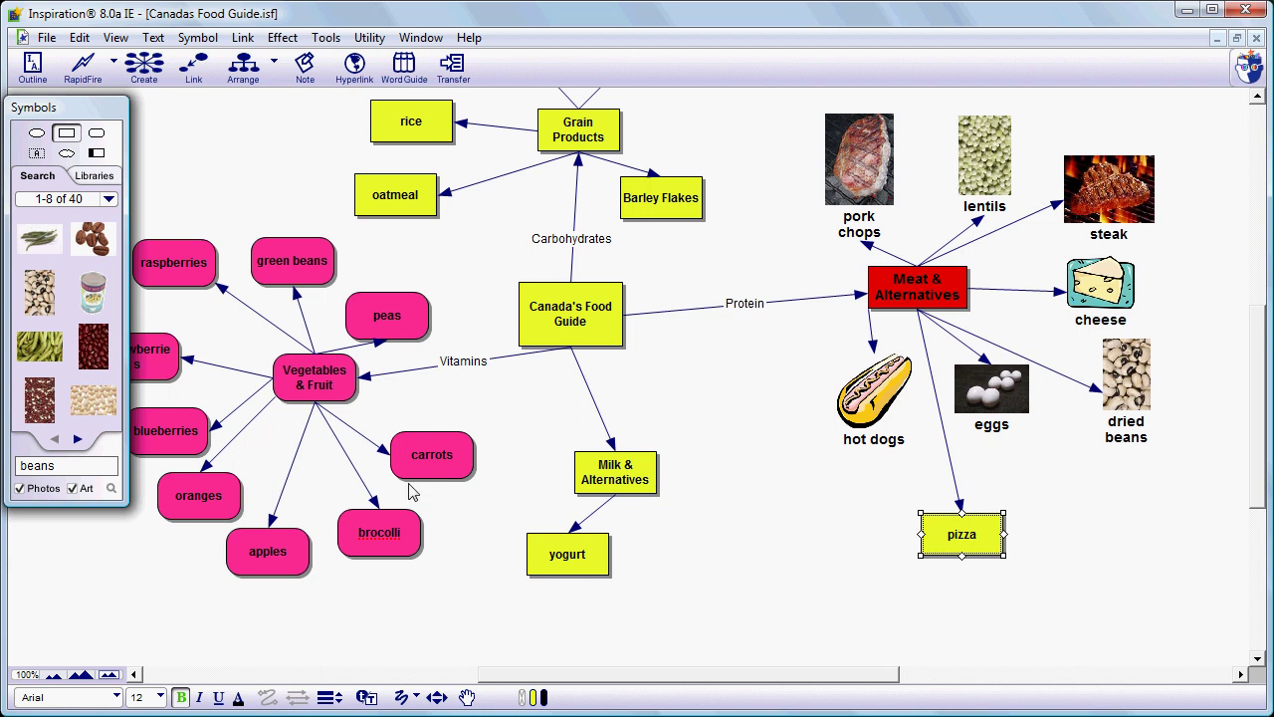
click(317, 398)
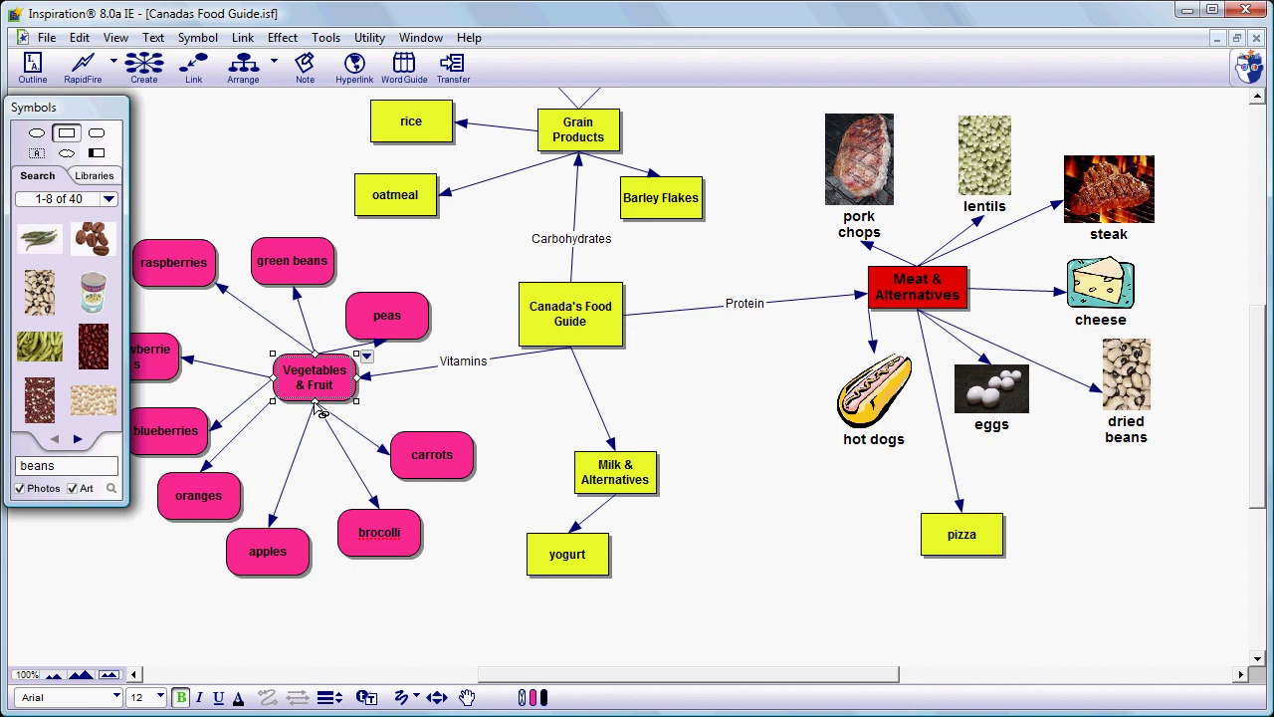
Draw a new link from Vegetables & Fruit onto the pizza symbol.
drag(321, 412, 936, 539)
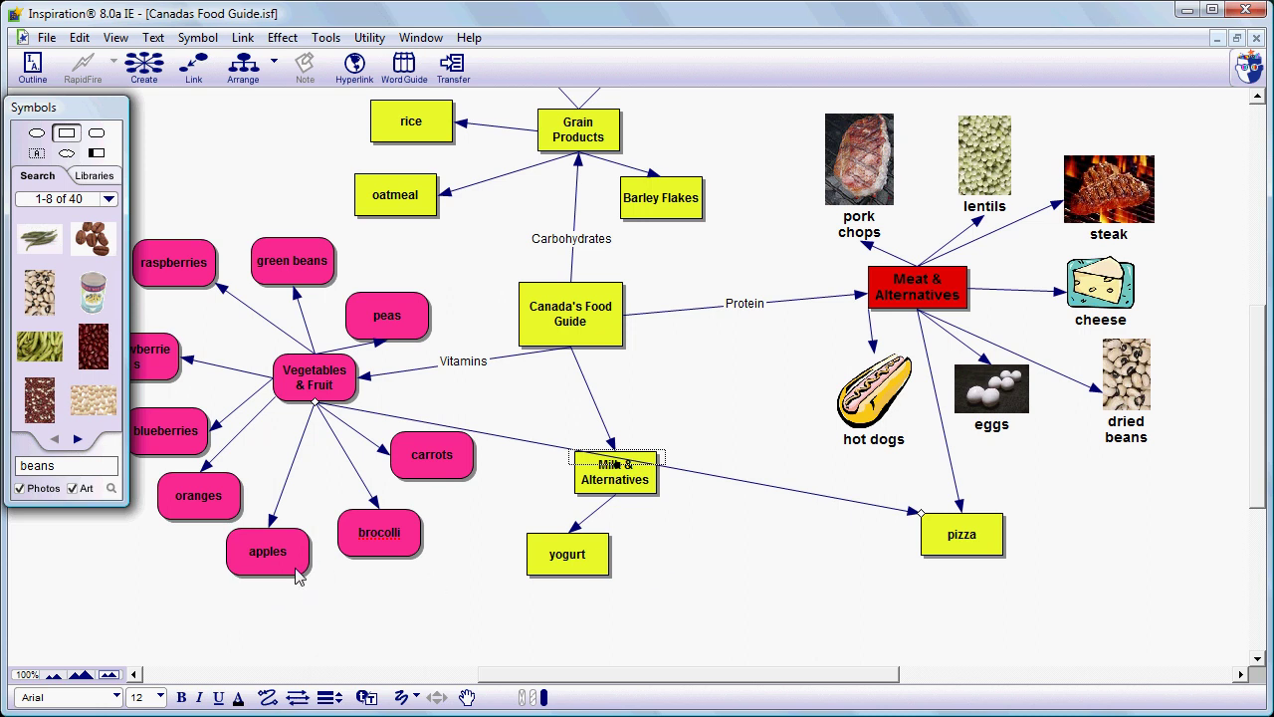
Make the Vegetables & Fruit–pizza link a single curve dipping below the map into pizza's lower-left corner.
click(269, 697)
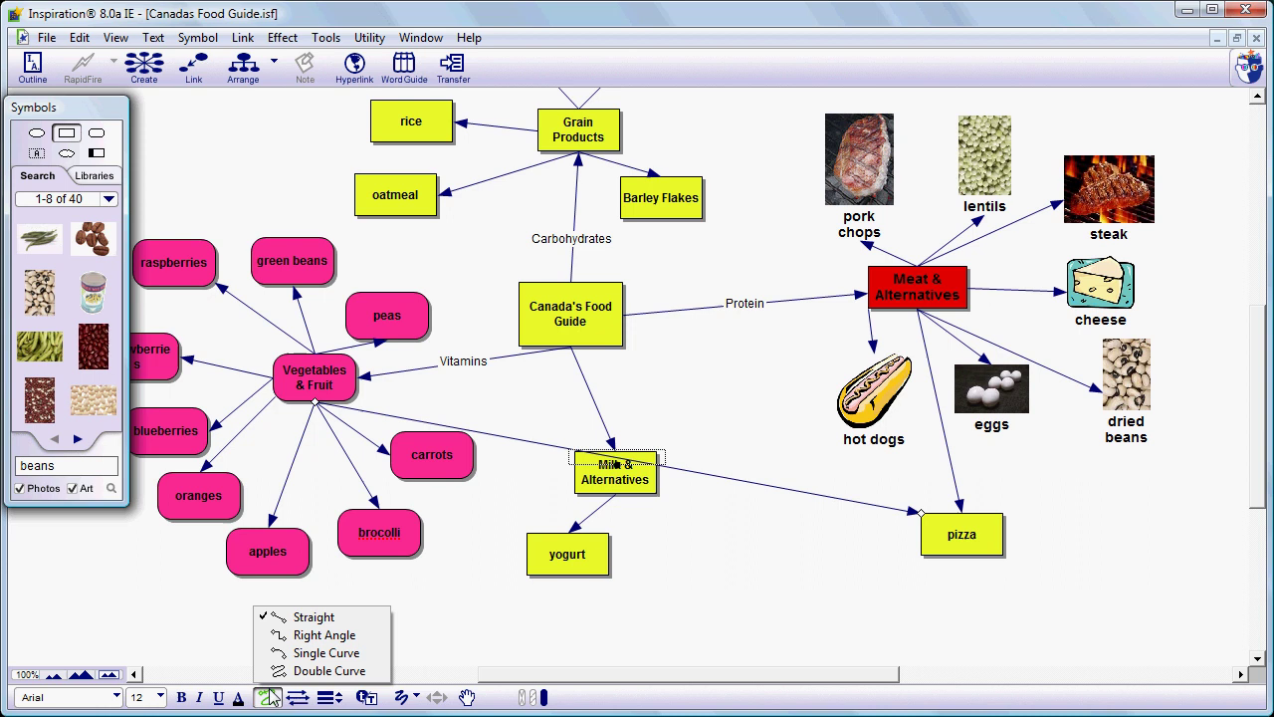
click(303, 661)
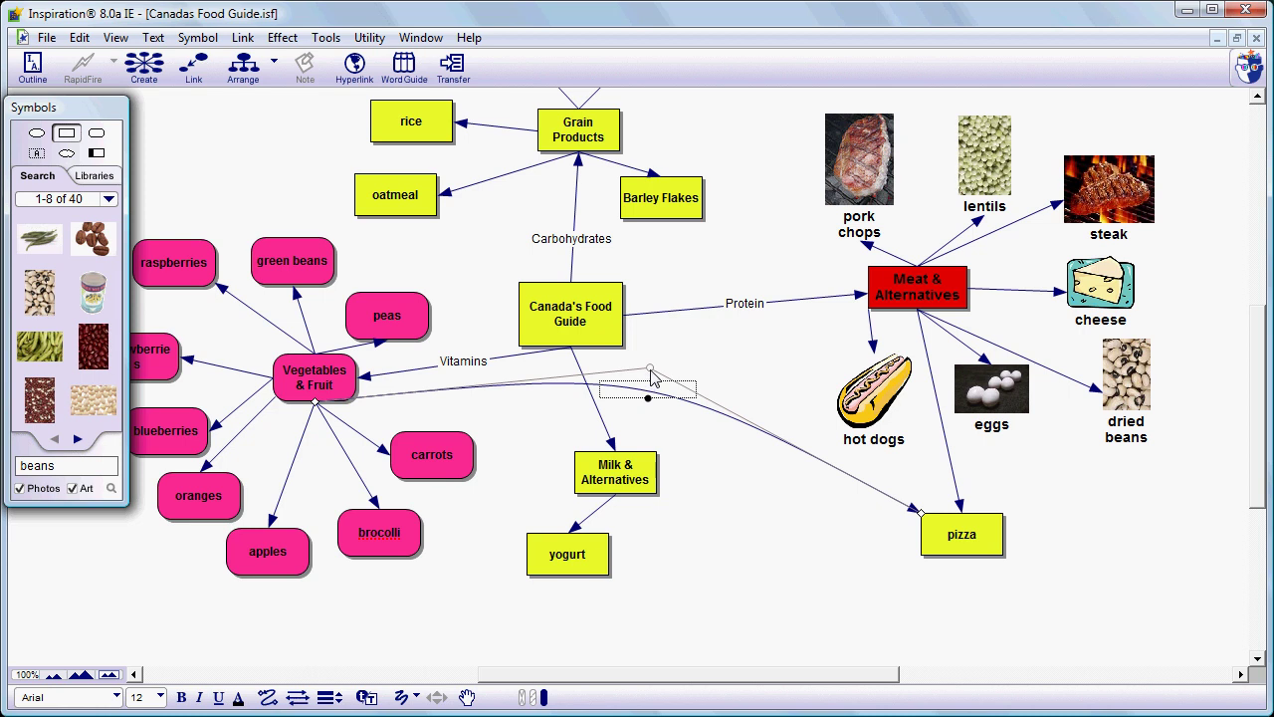
mouse_move(654, 372)
mouse_down()
mouse_move(571, 623)
mouse_move(475, 703)
mouse_move(328, 708)
mouse_up()
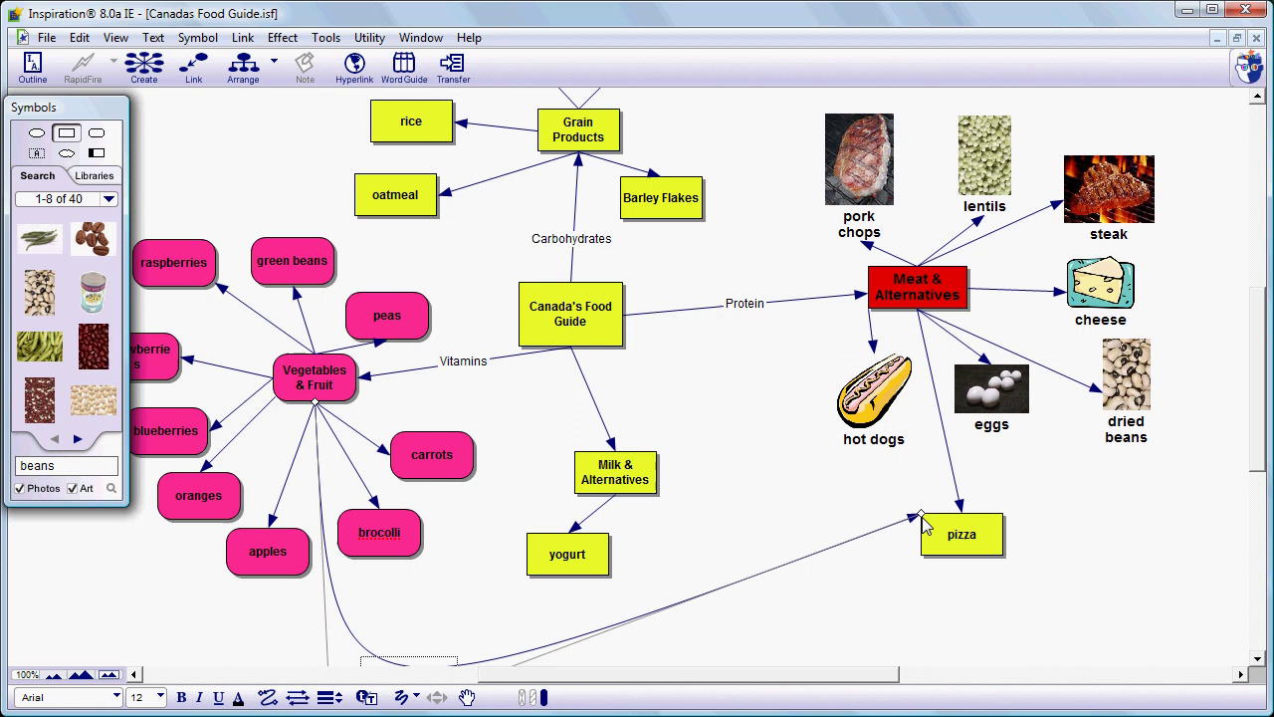
drag(924, 523, 920, 558)
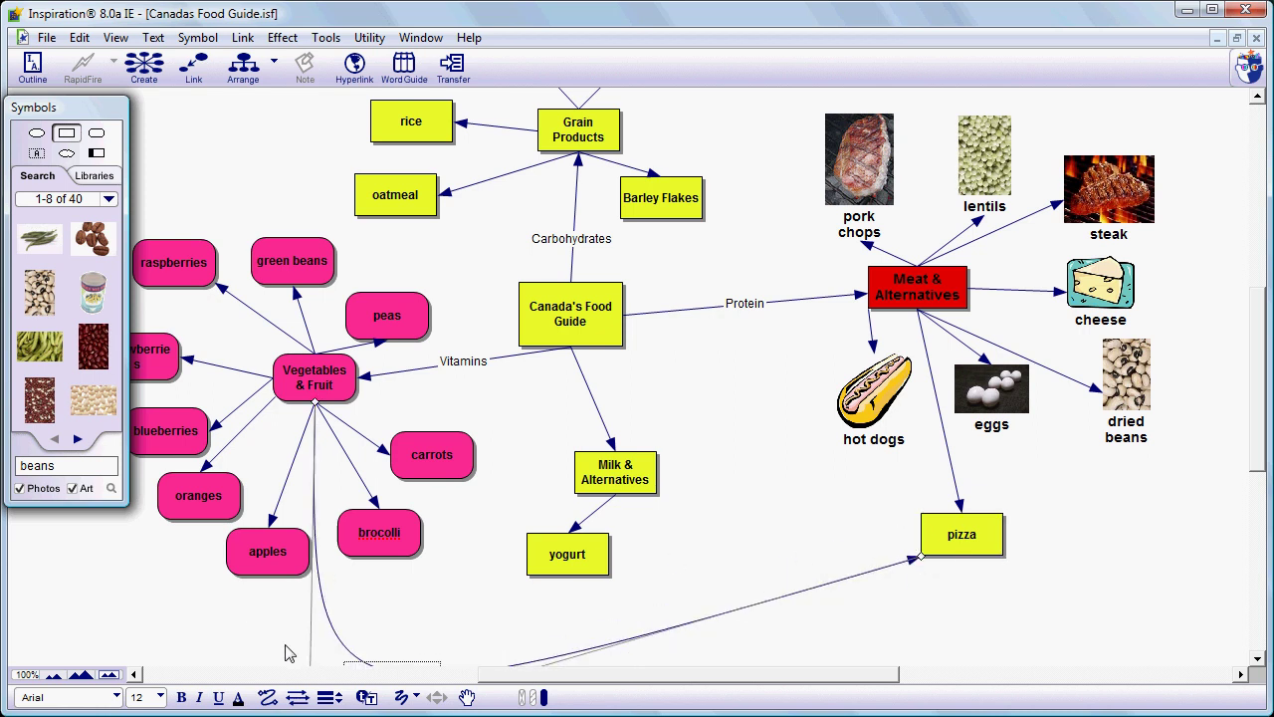
Switch the Vegetables & Fruit–pizza link to a double curve and drag its handles into a deep U.
click(269, 696)
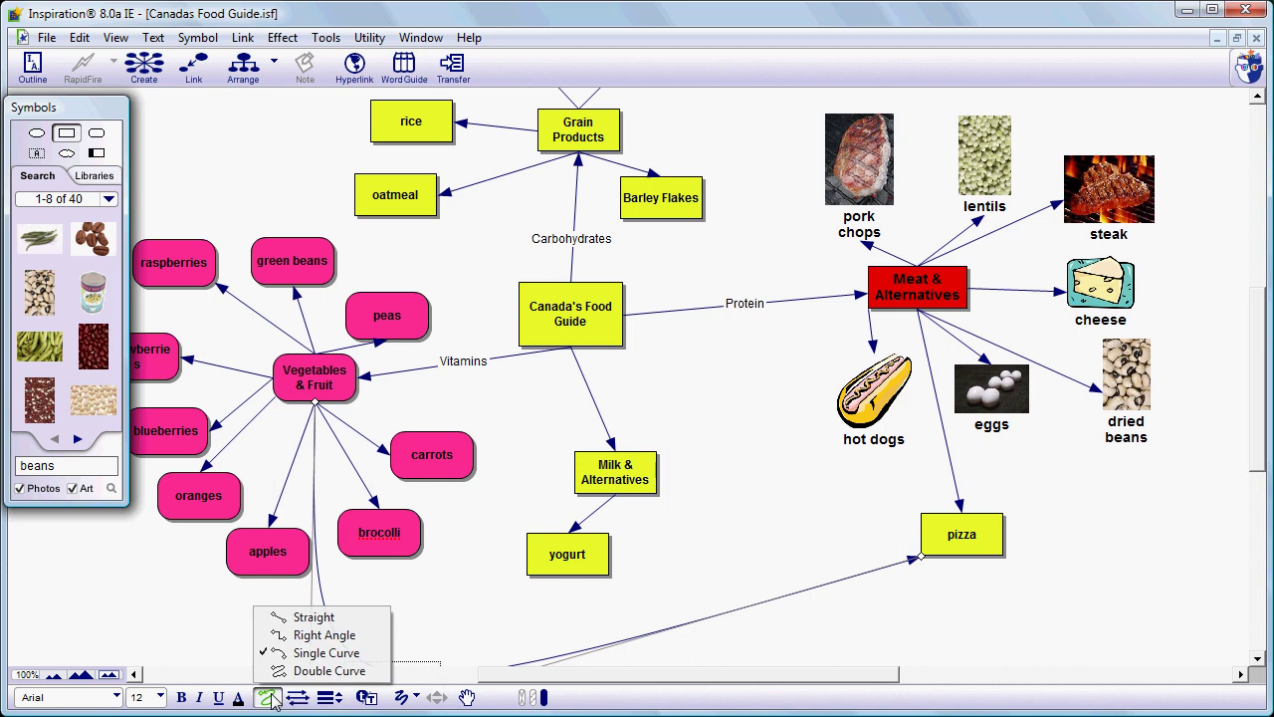
click(299, 671)
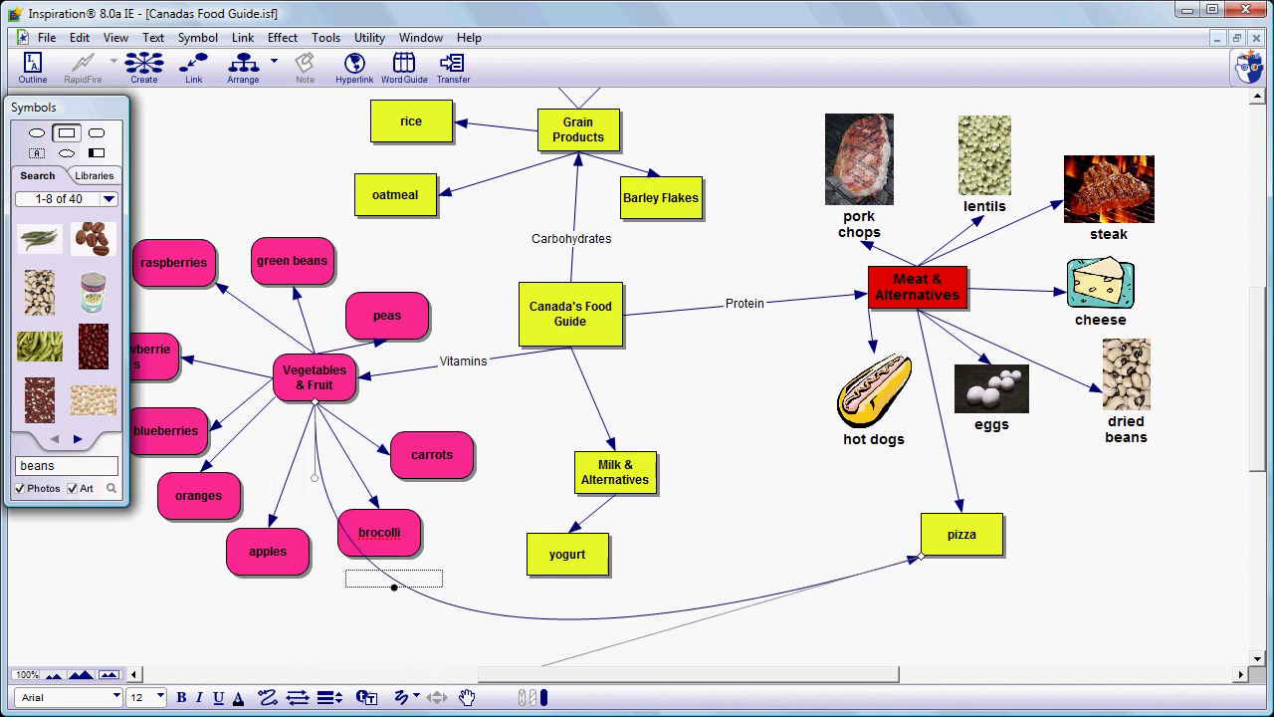
click(1257, 660)
click(1257, 660)
click(1257, 660)
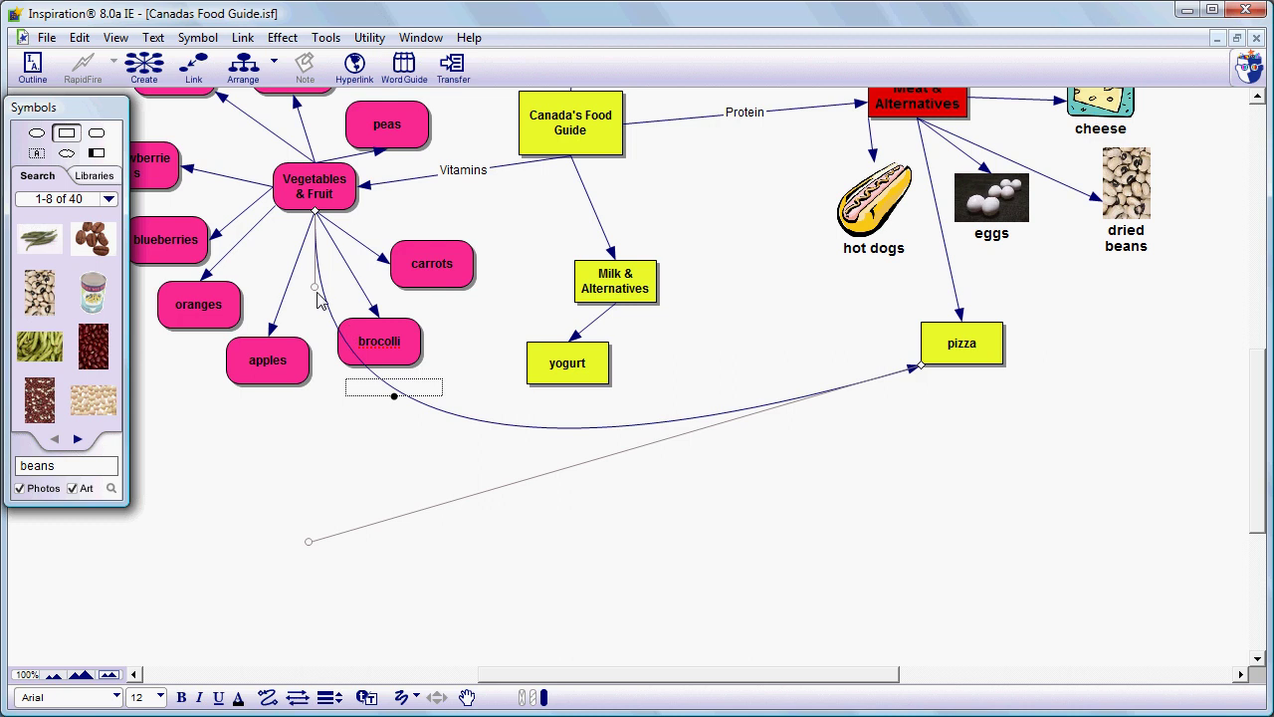
drag(316, 290, 318, 486)
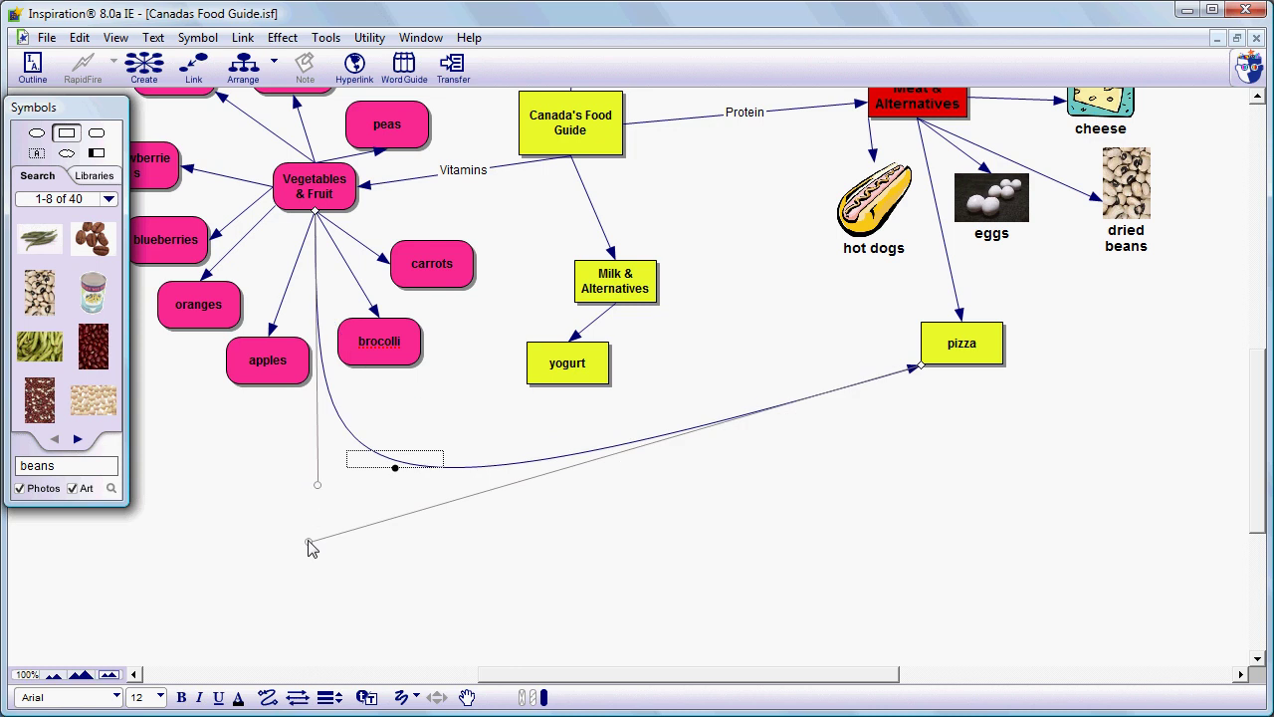
drag(308, 546, 664, 607)
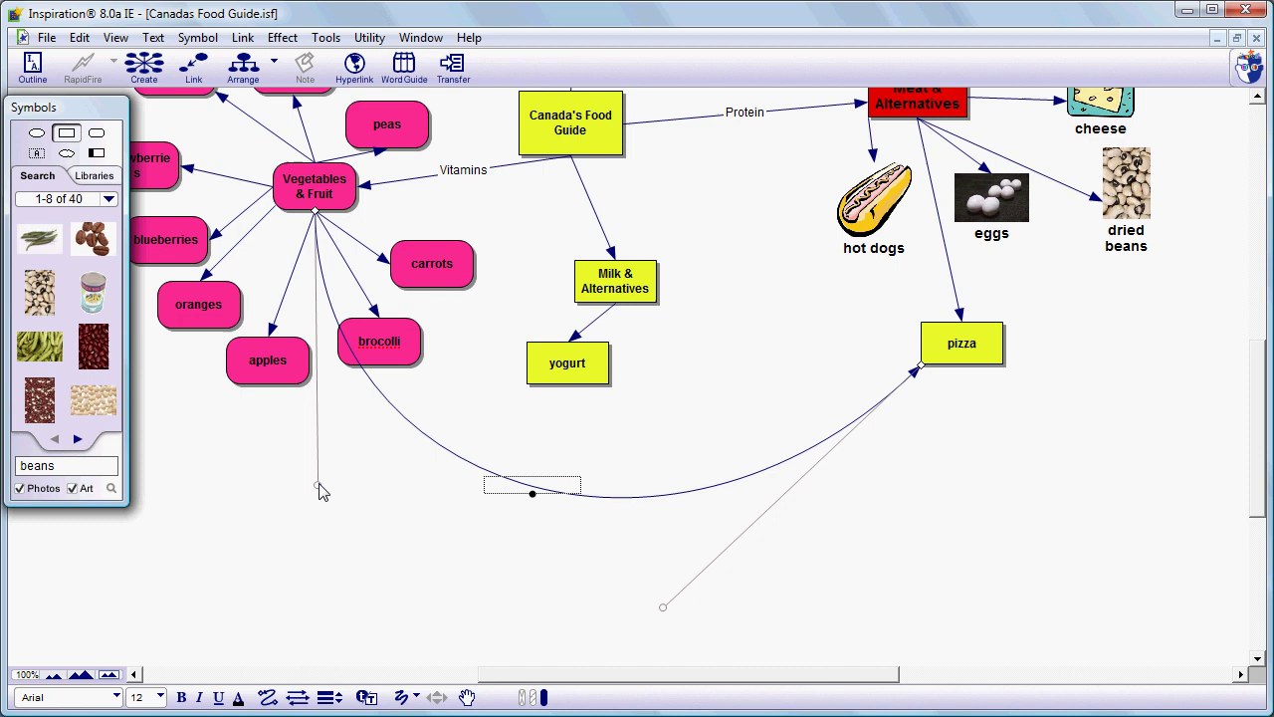
drag(318, 490, 314, 595)
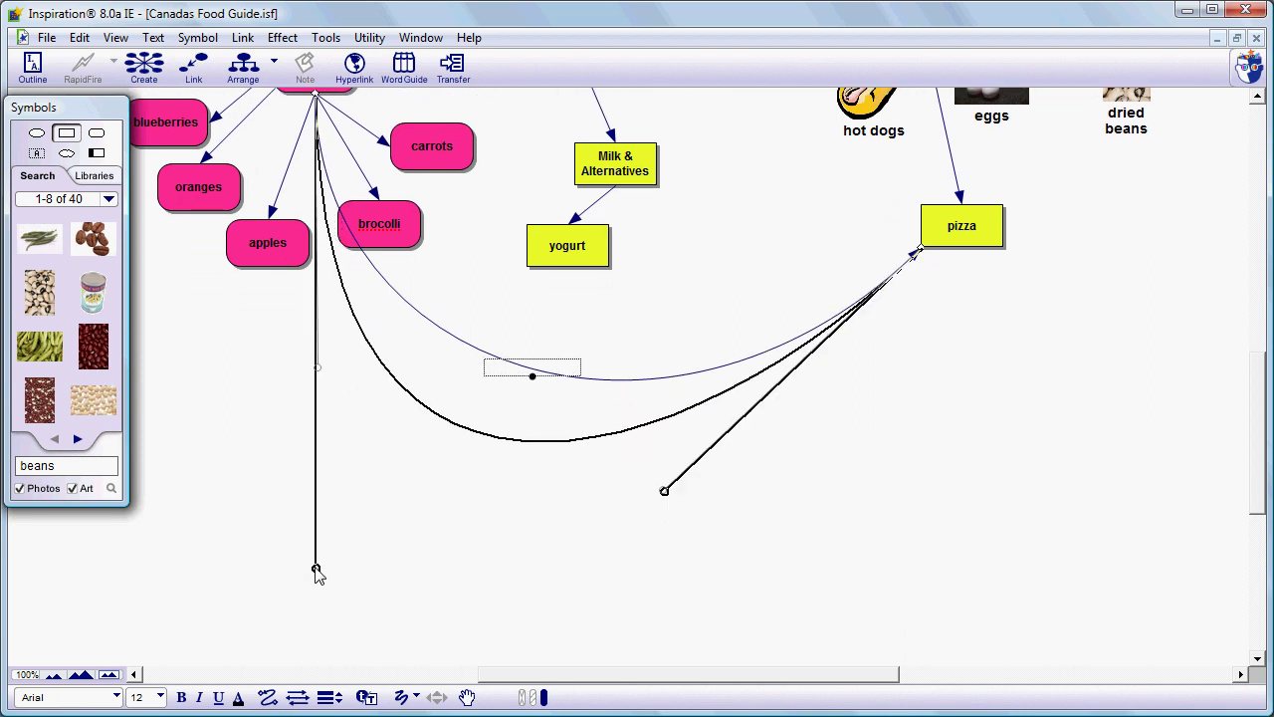
drag(315, 573, 590, 522)
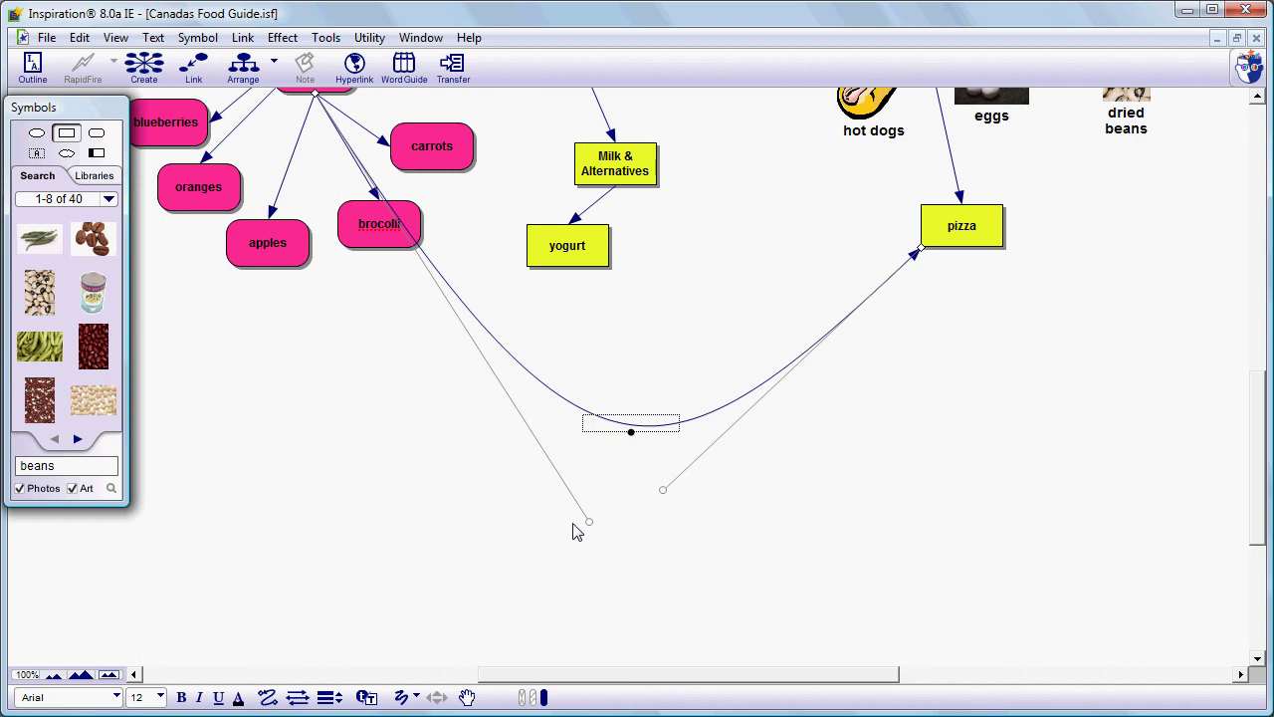
drag(588, 528, 304, 597)
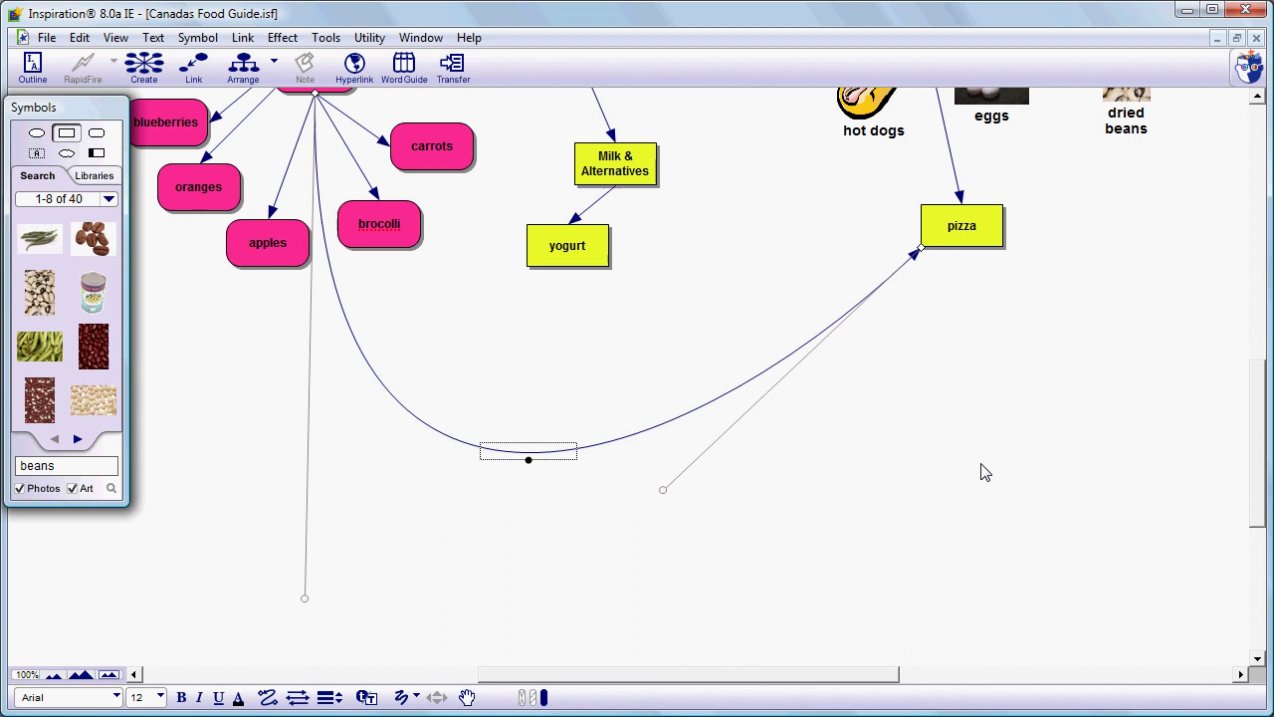
Make the Vegetables & Fruit–pizza link a right-angle connector and lower pizza so it runs level.
click(267, 697)
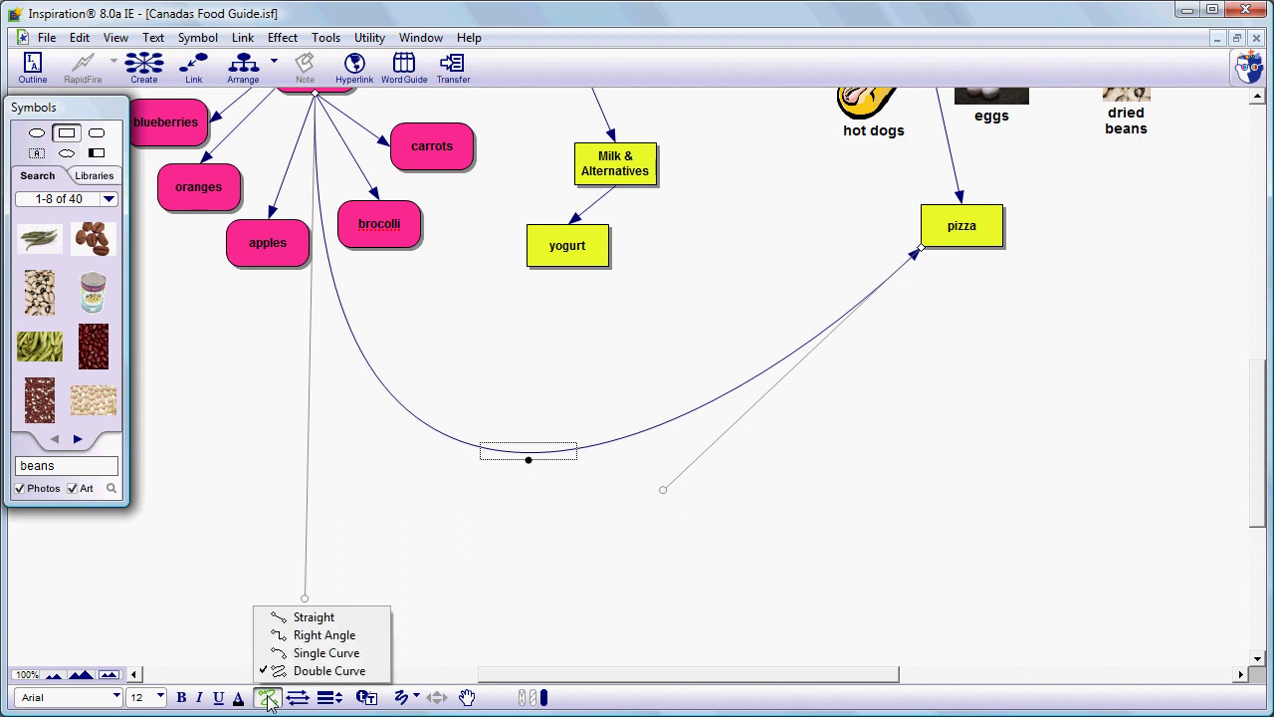
click(299, 635)
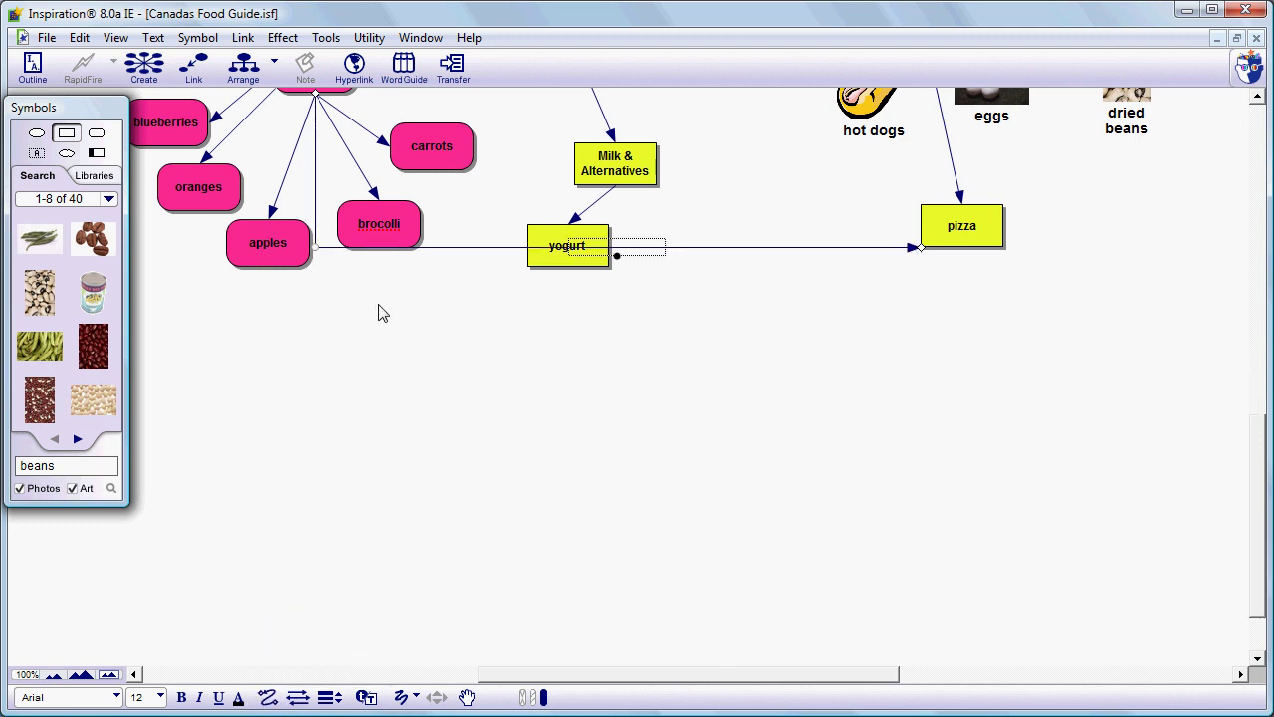
drag(315, 247, 316, 365)
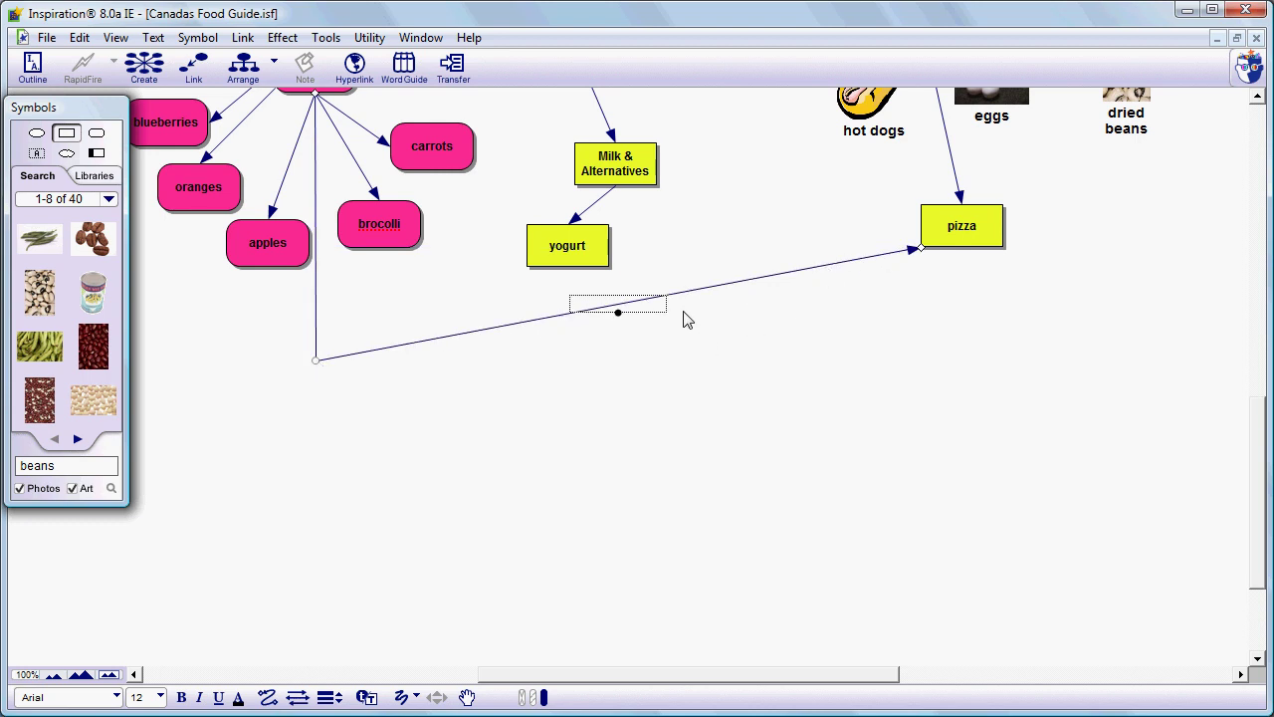
click(662, 436)
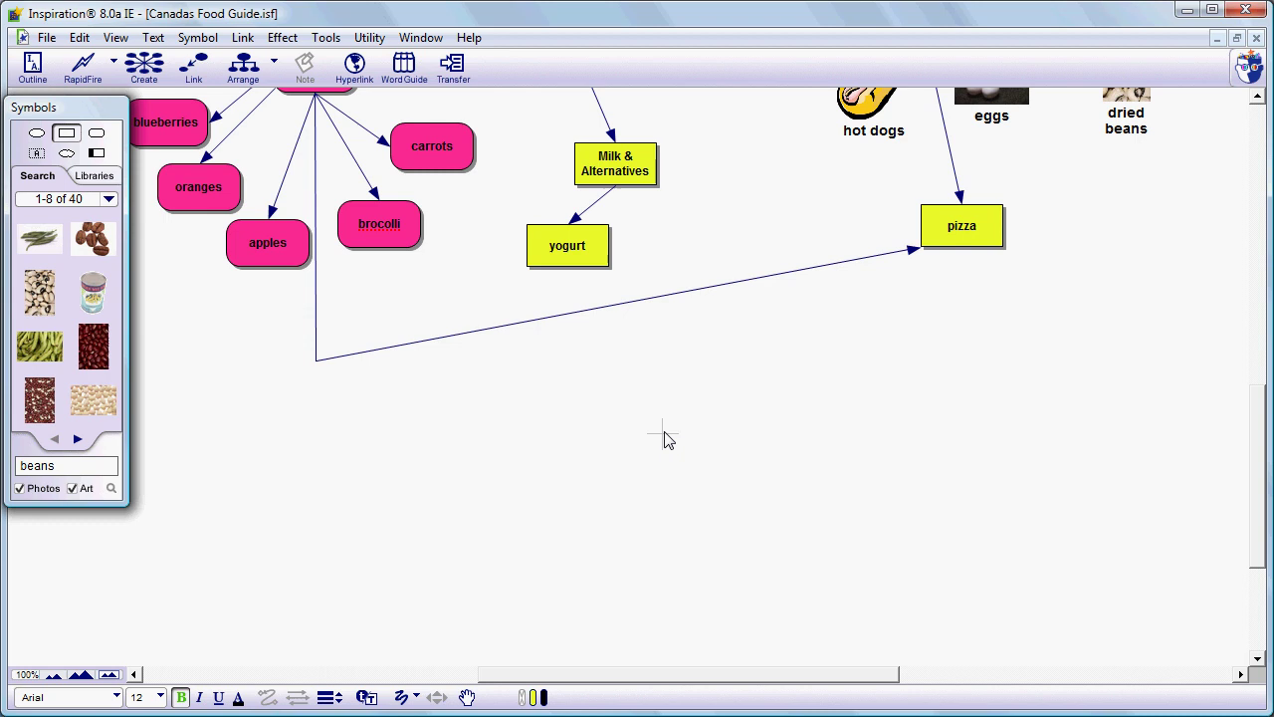
drag(975, 245, 982, 367)
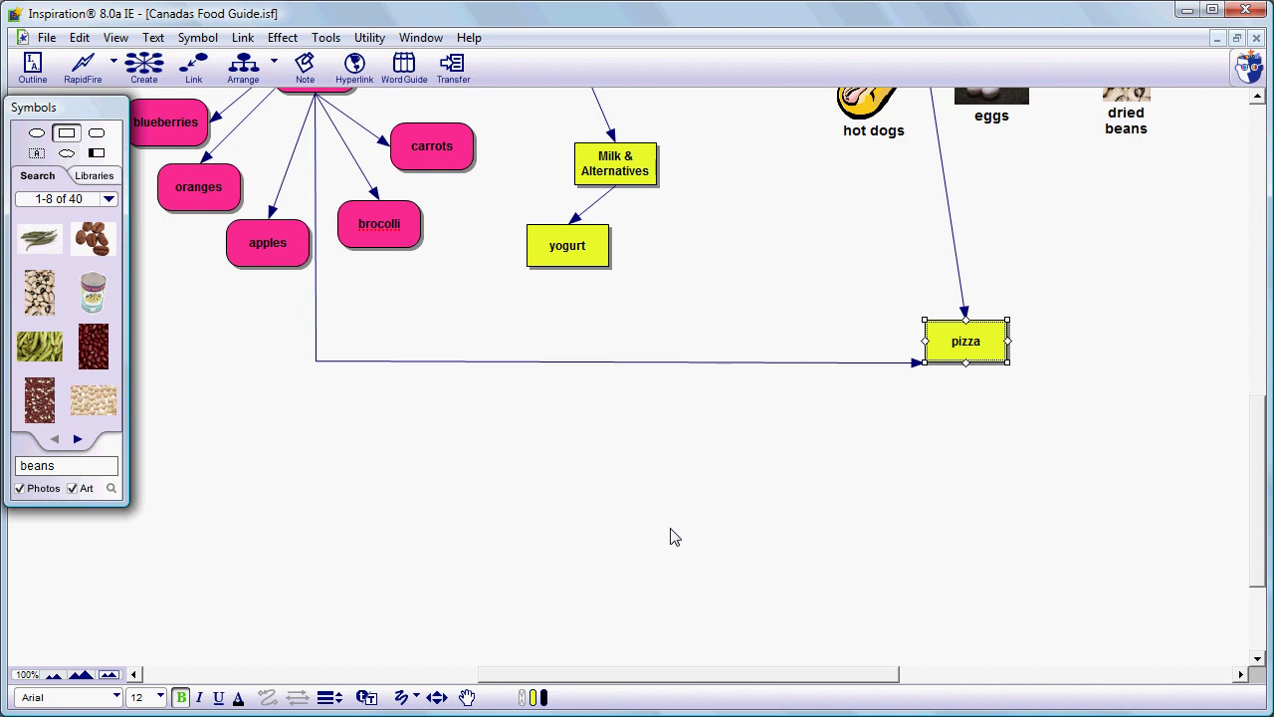
Scroll the diagram, select Grain Products and zoom the view out to 75%.
click(1258, 98)
click(1258, 98)
click(1258, 97)
click(1258, 98)
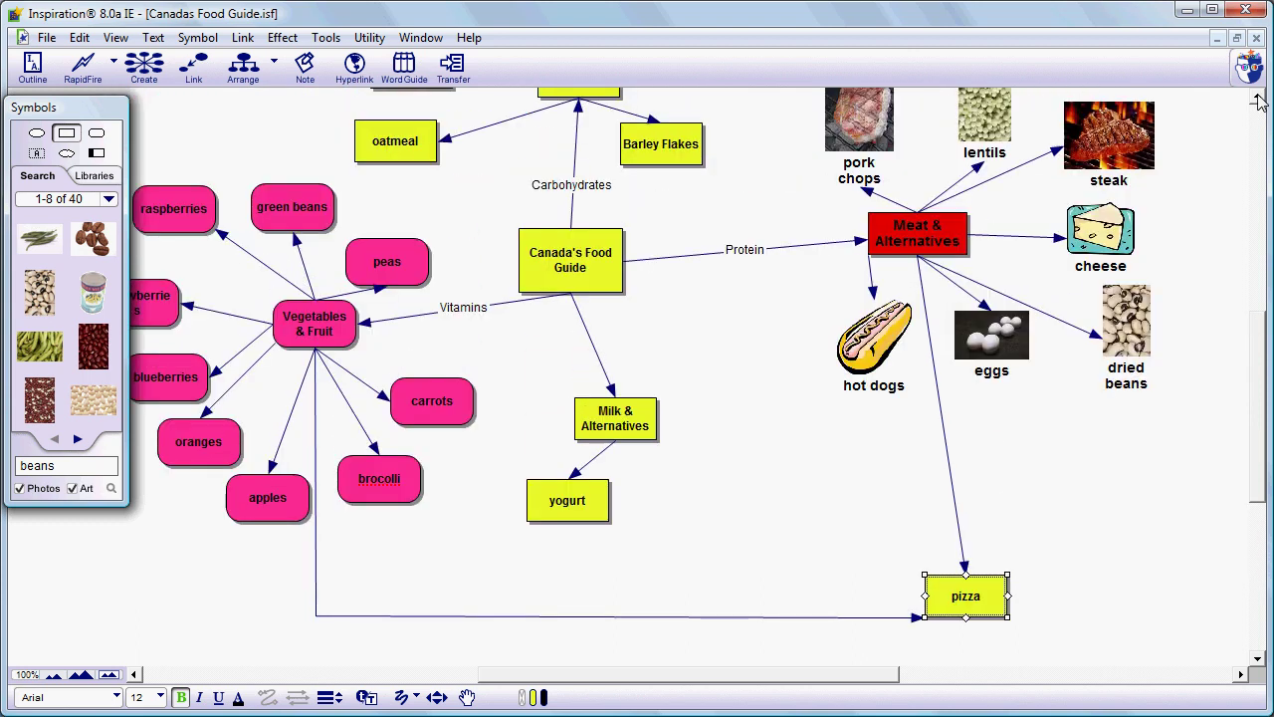
click(1258, 97)
click(1258, 98)
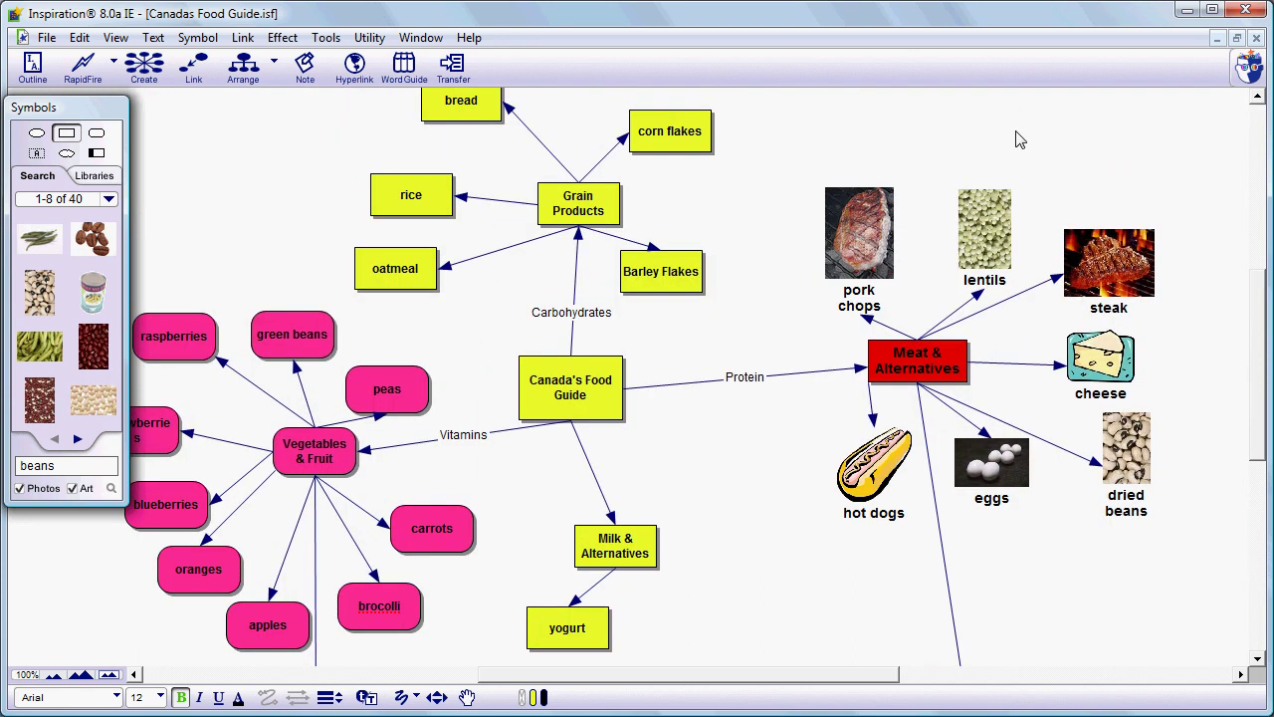
click(607, 214)
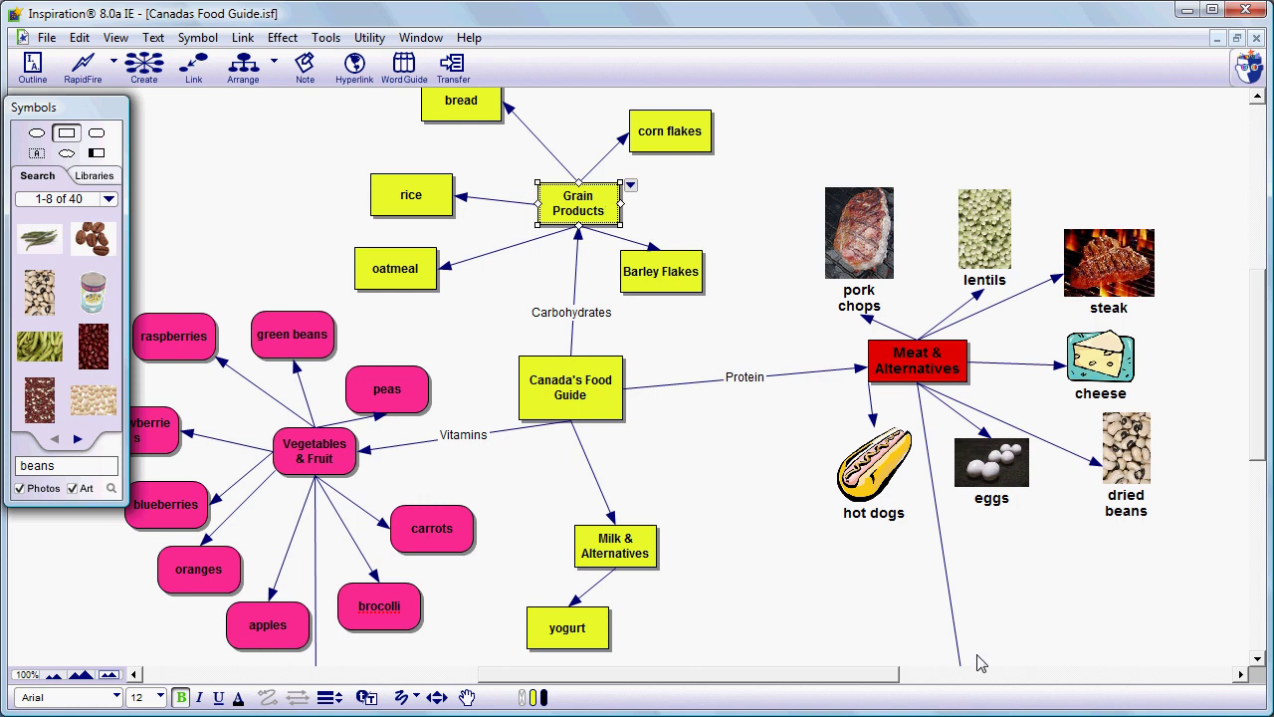
click(1258, 659)
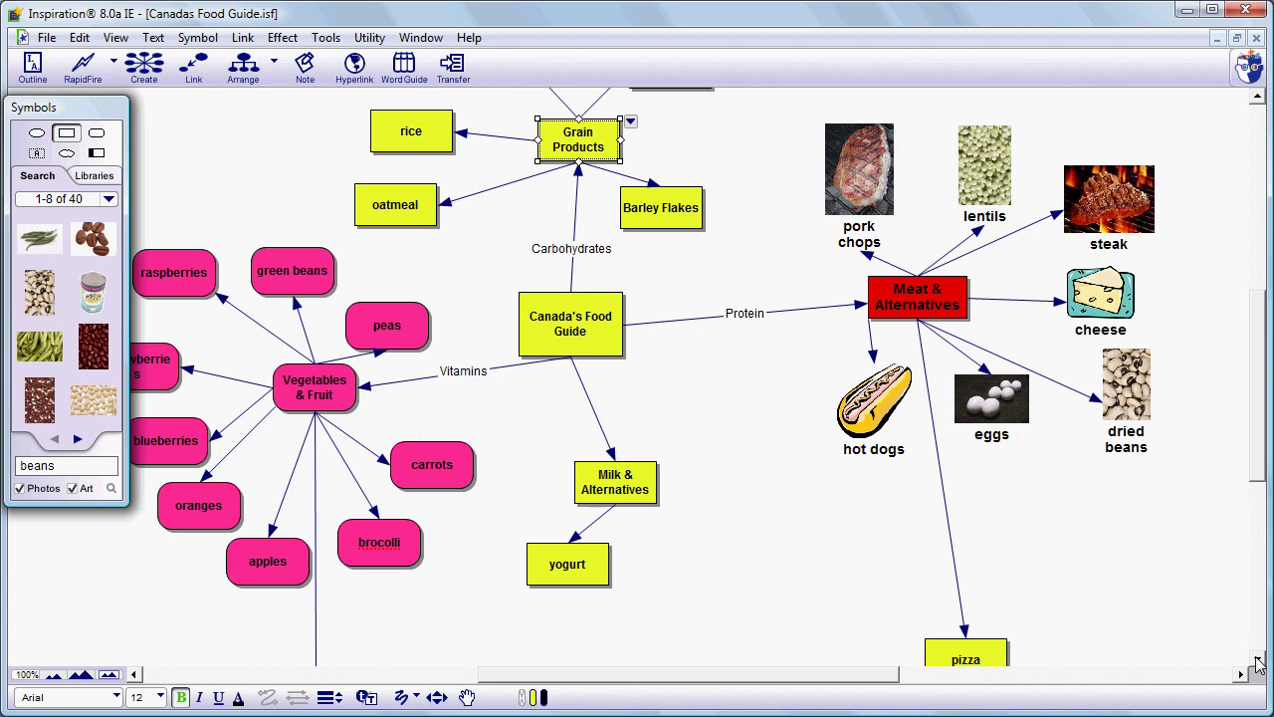
key(ctrl+minus)
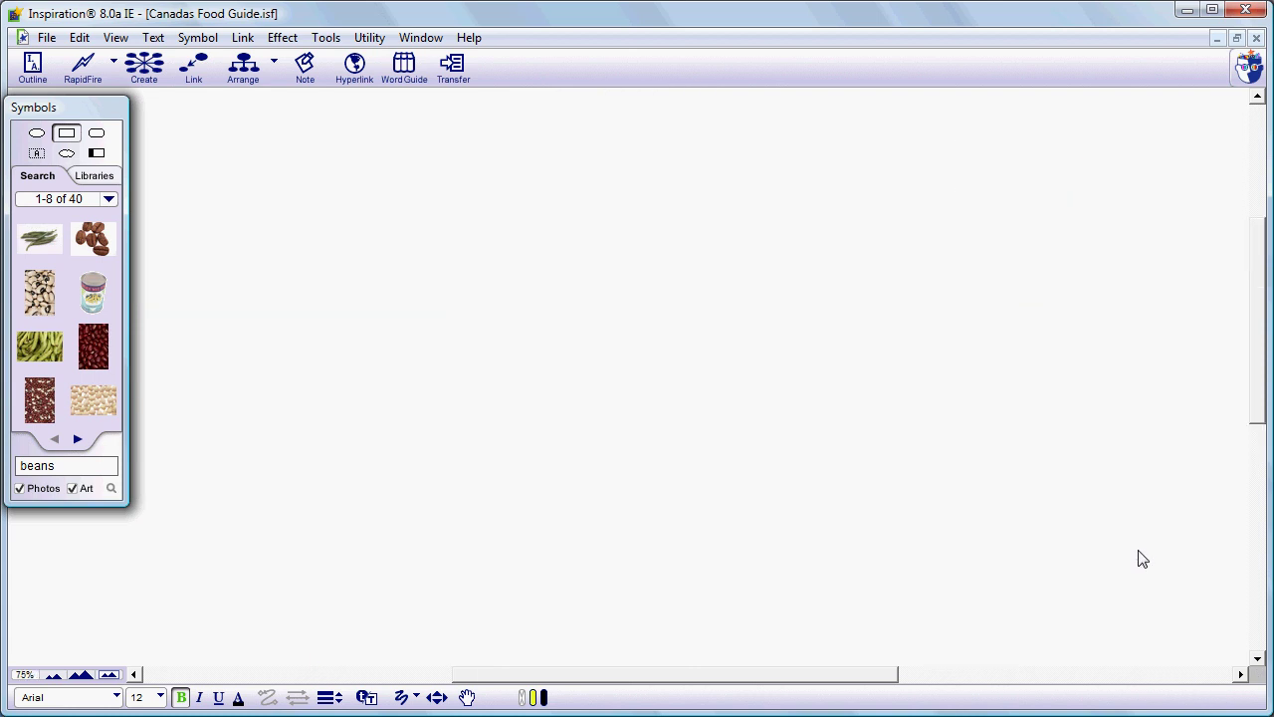
click(1258, 659)
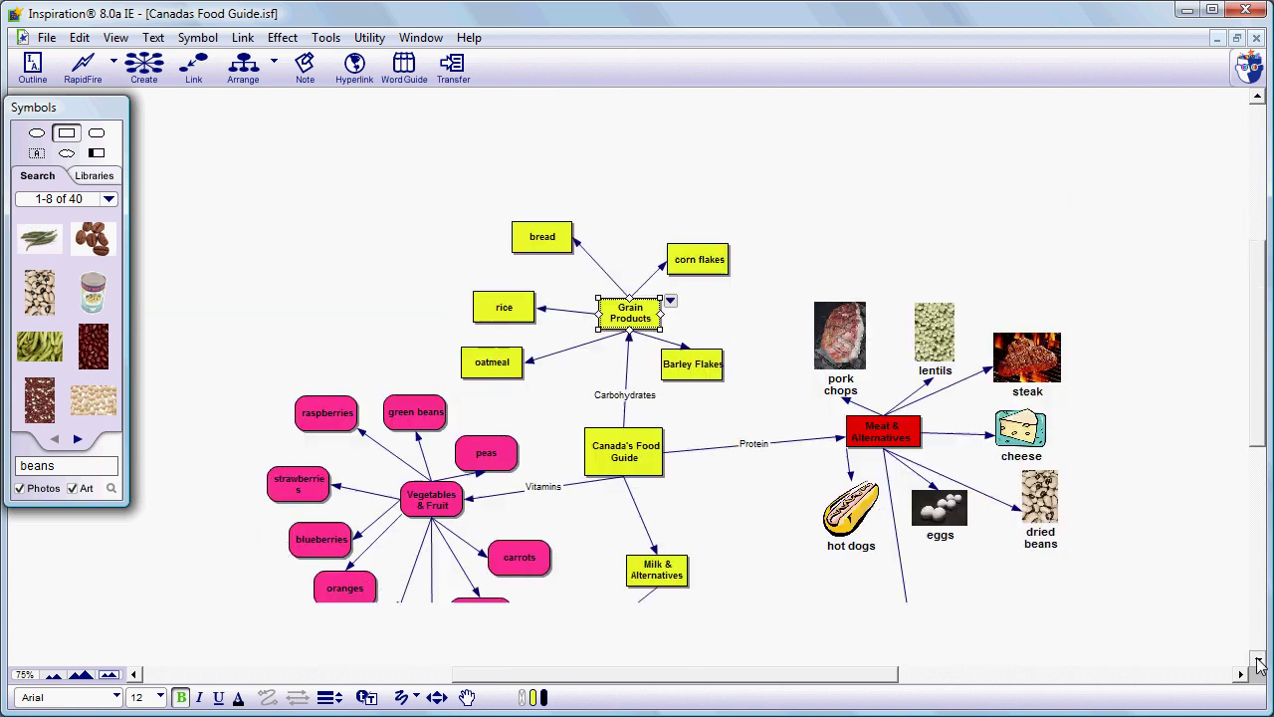
click(1258, 661)
click(1258, 661)
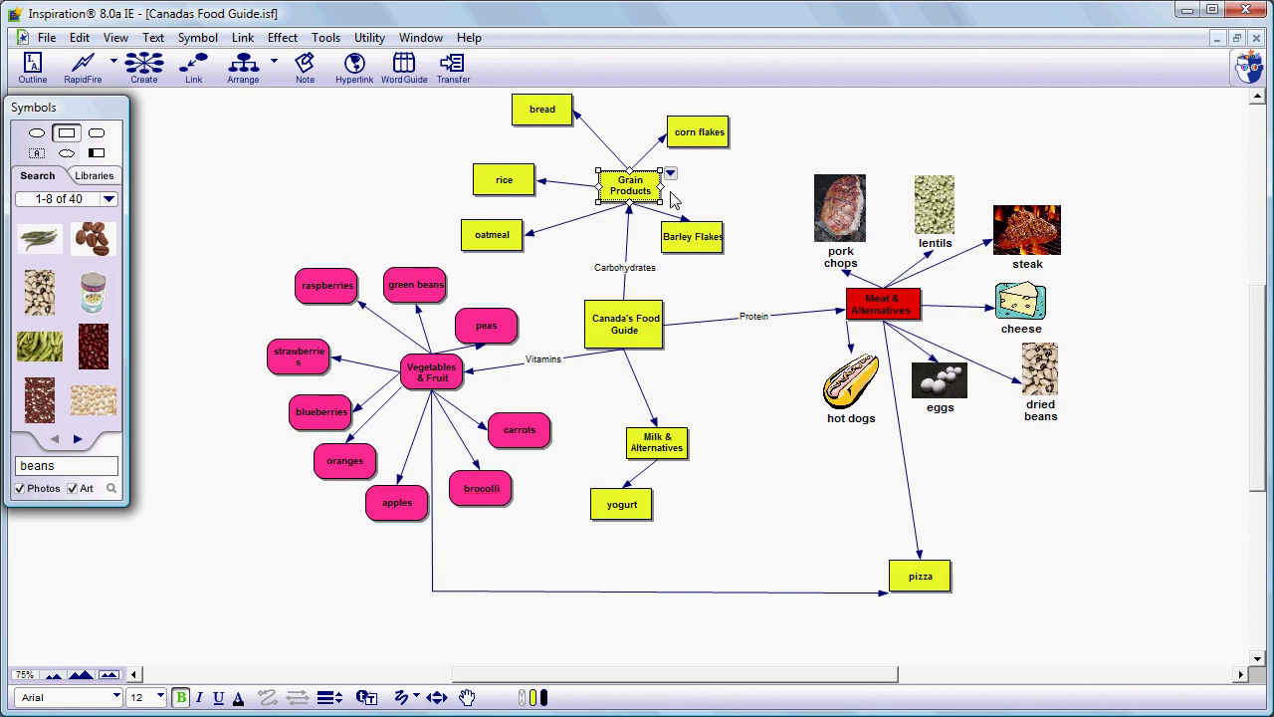
Link Grain Products to pizza with a double-curve connector arcing around the map's right side.
drag(665, 196, 954, 572)
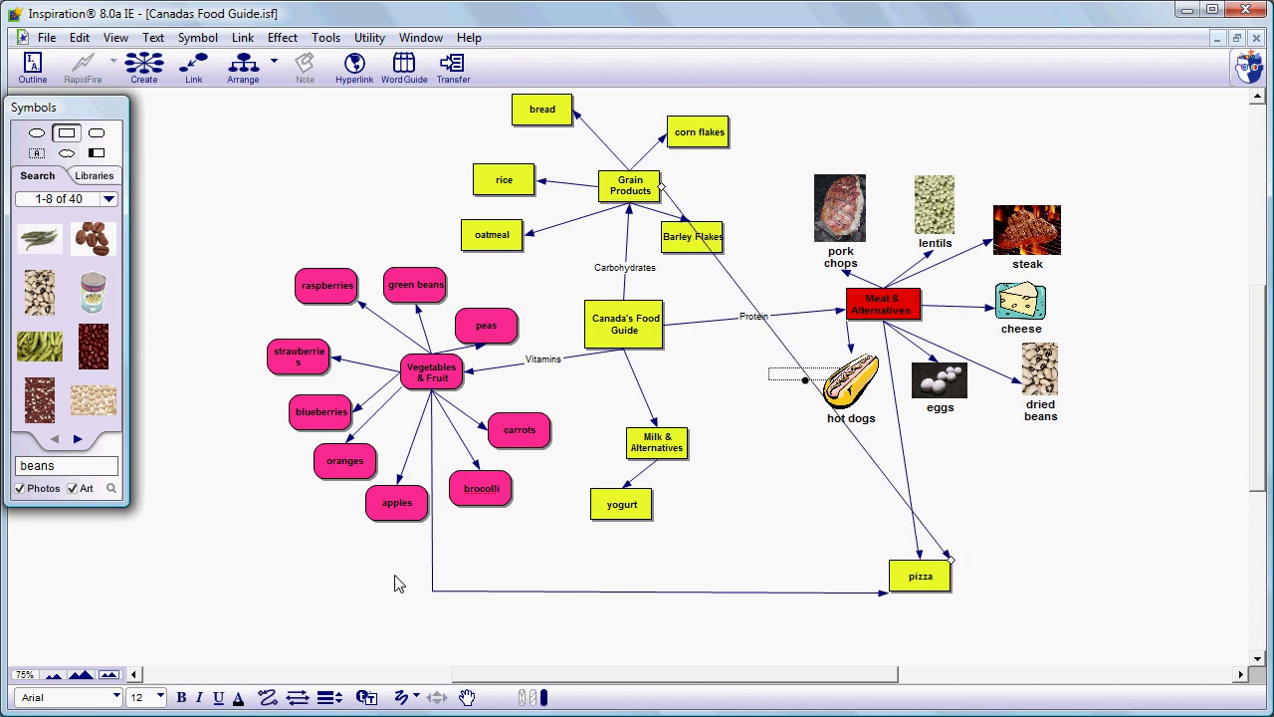
click(266, 699)
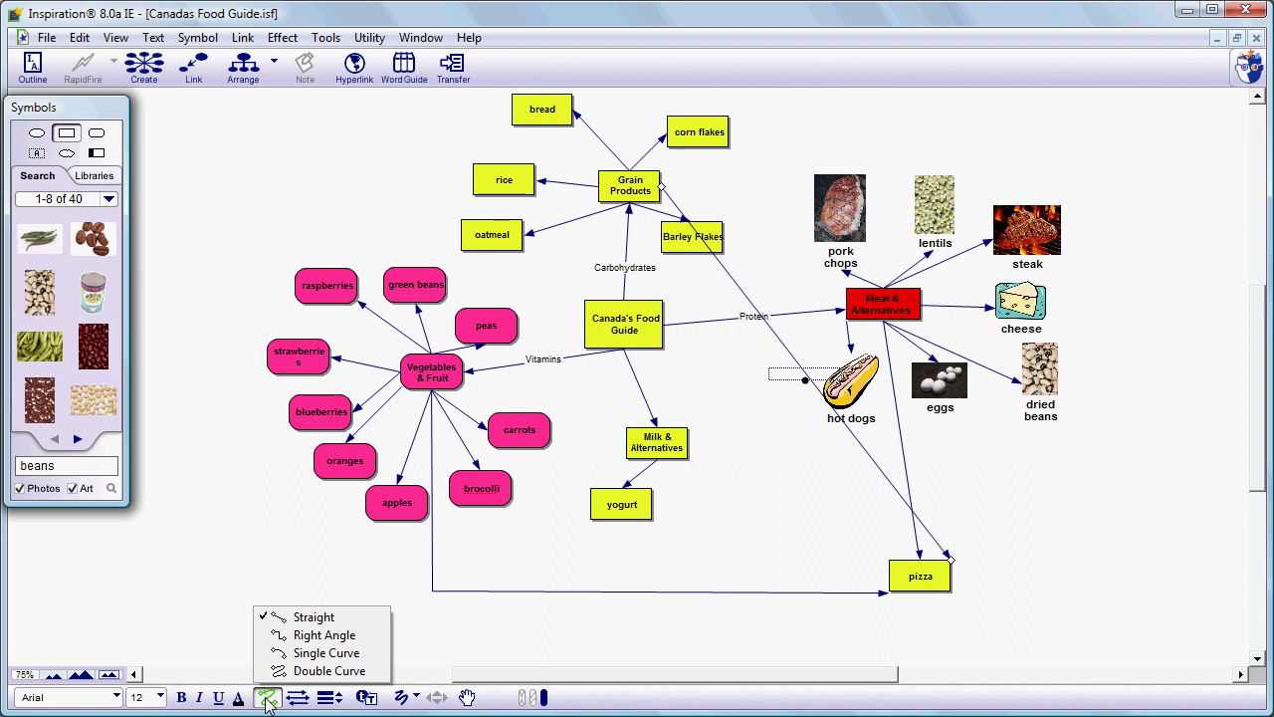
click(308, 671)
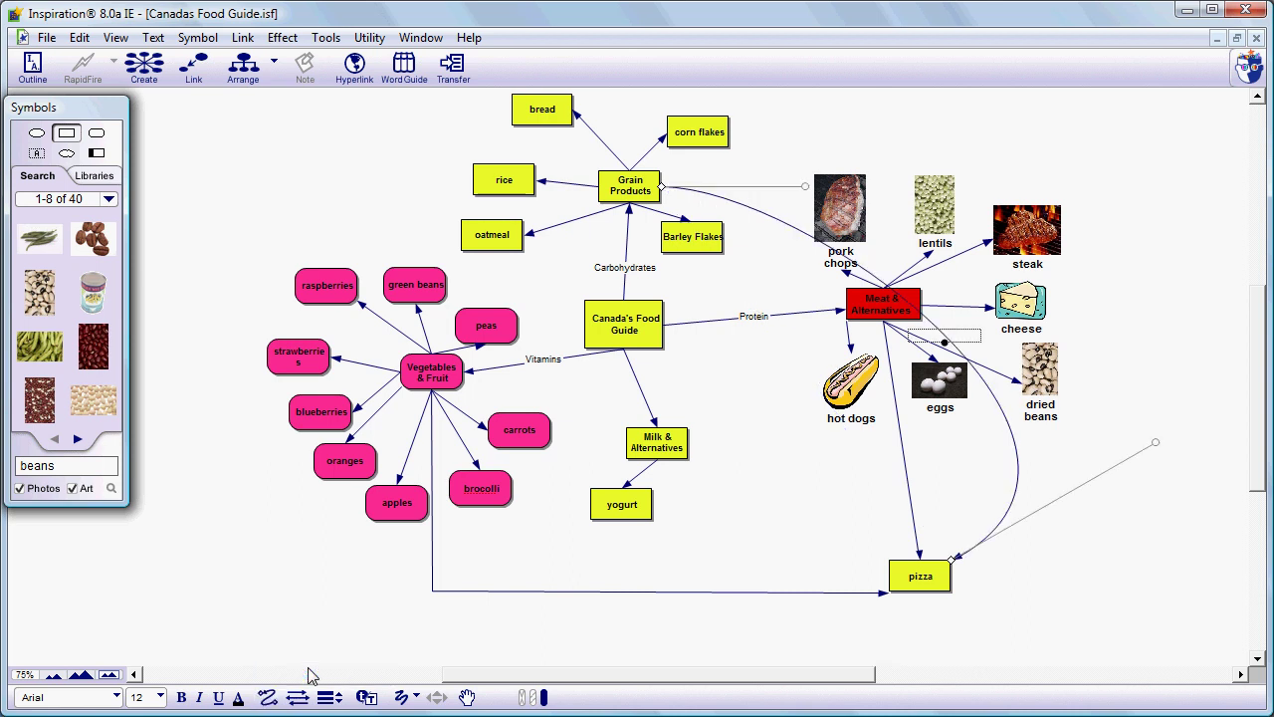
drag(805, 187, 1095, 78)
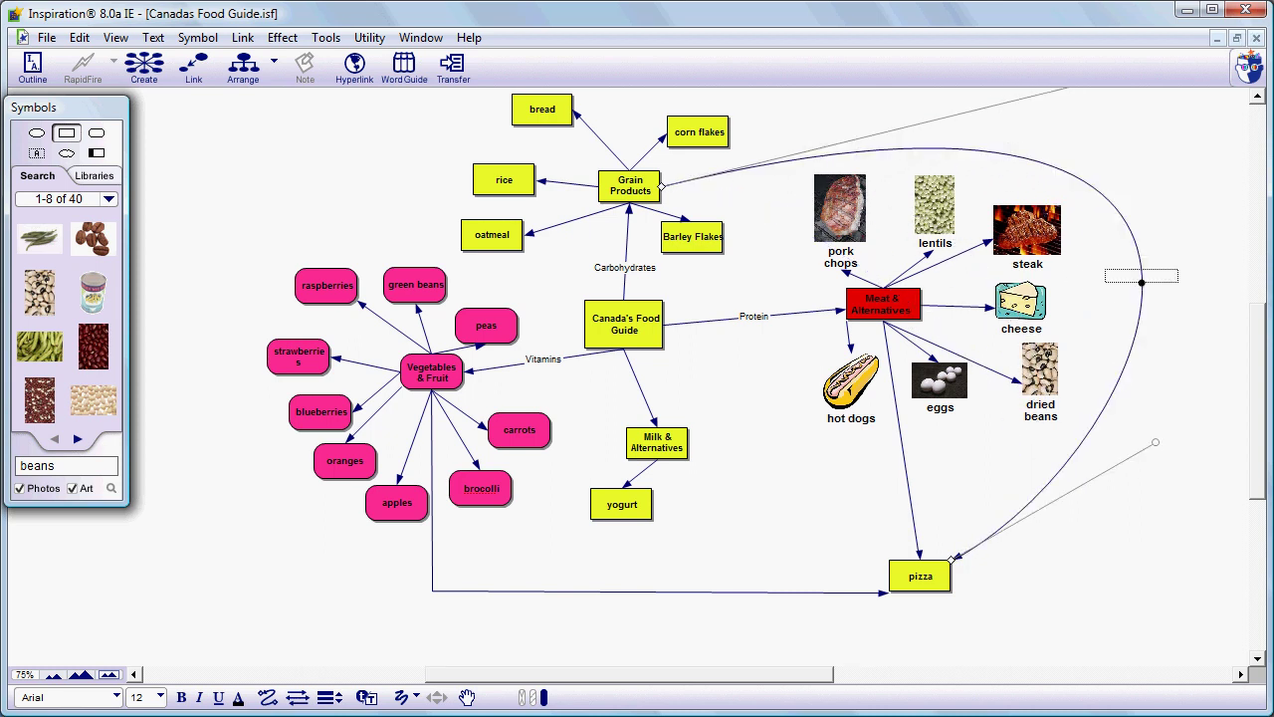
click(1219, 530)
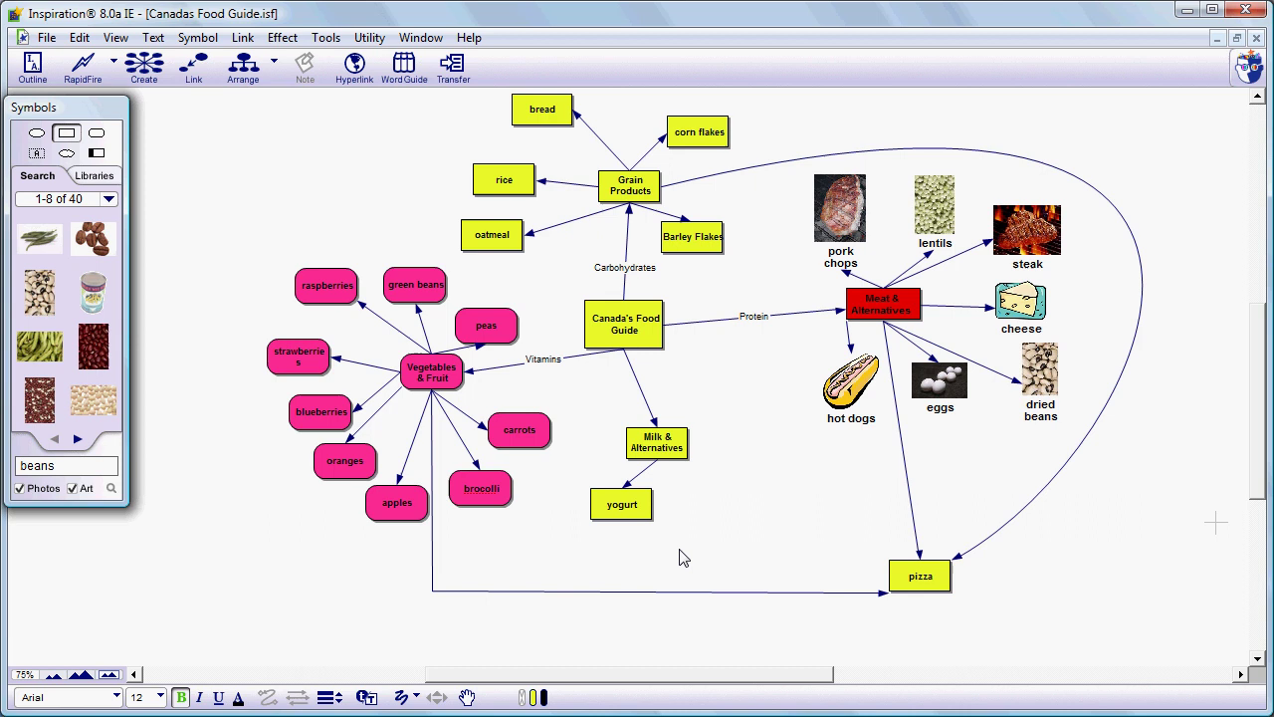
click(615, 595)
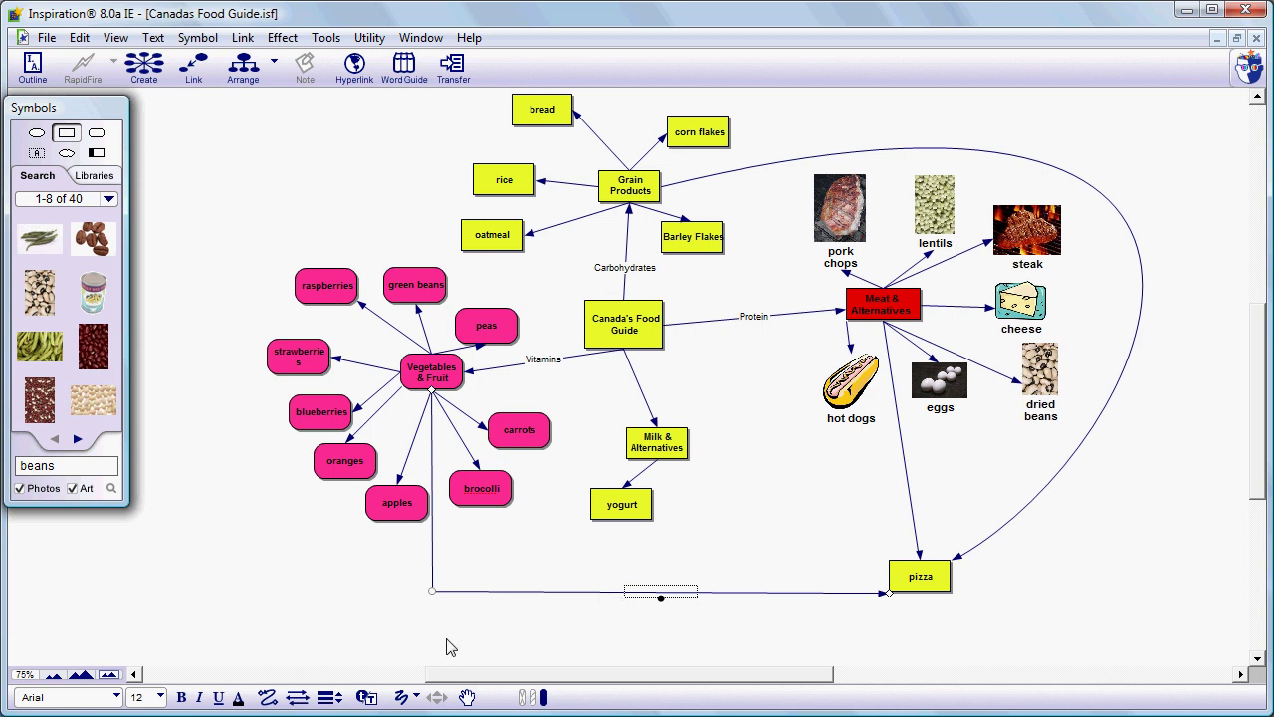
click(303, 700)
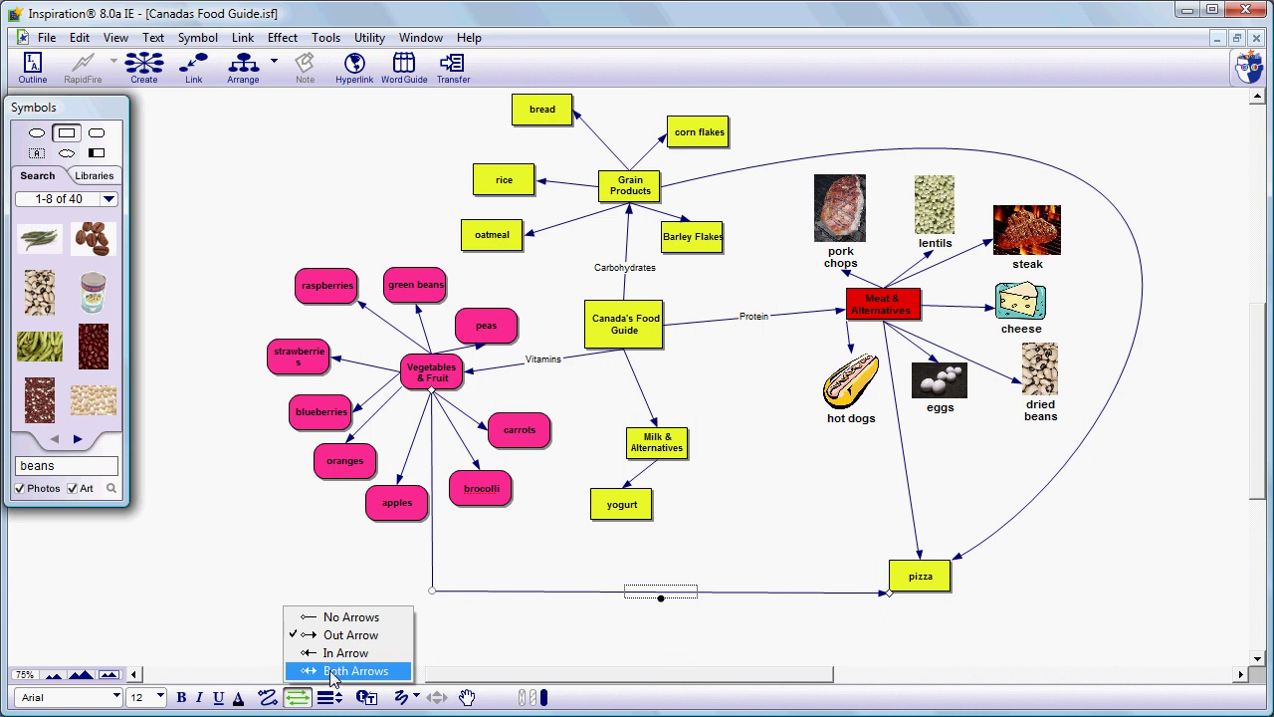
click(338, 671)
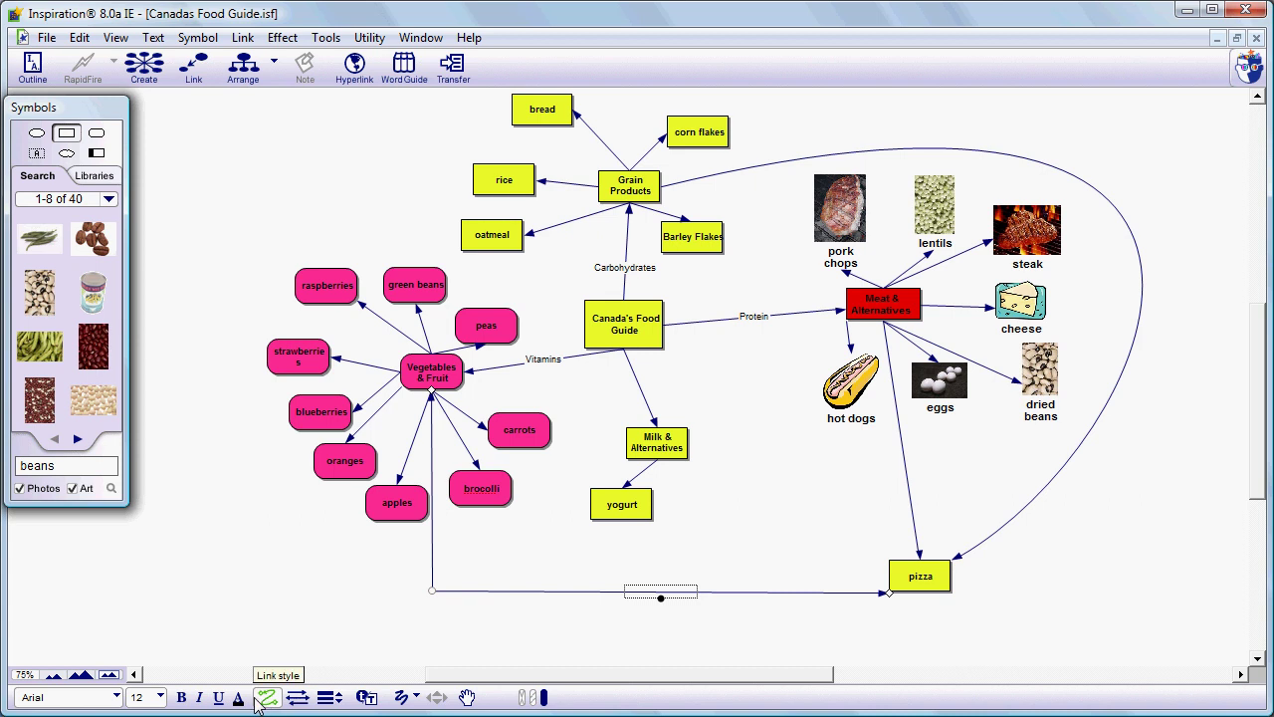
click(296, 696)
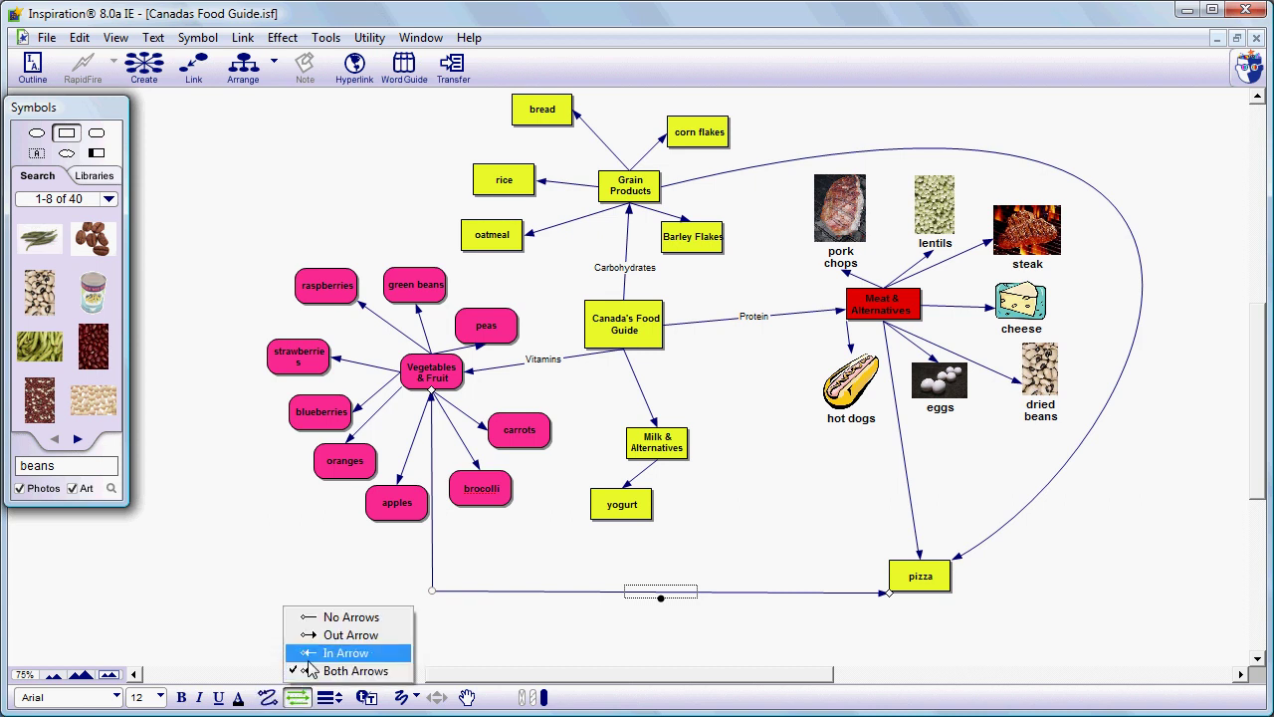
click(314, 653)
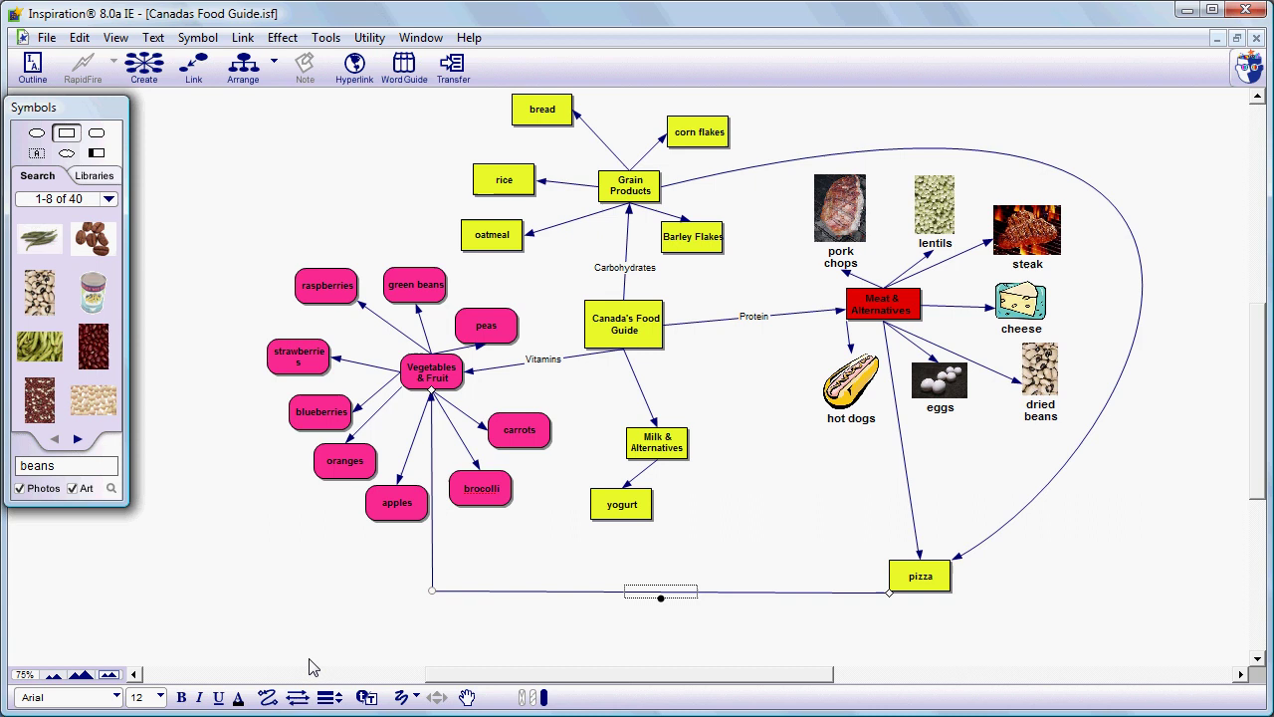
click(298, 698)
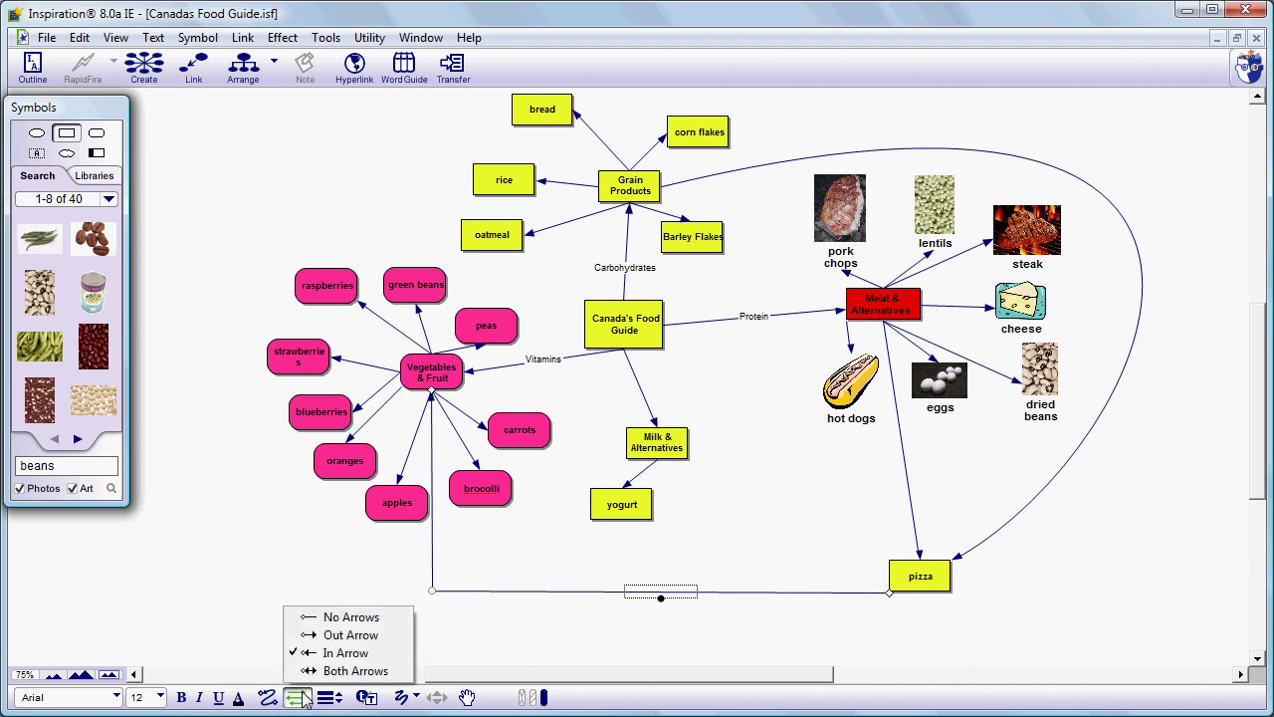
click(318, 622)
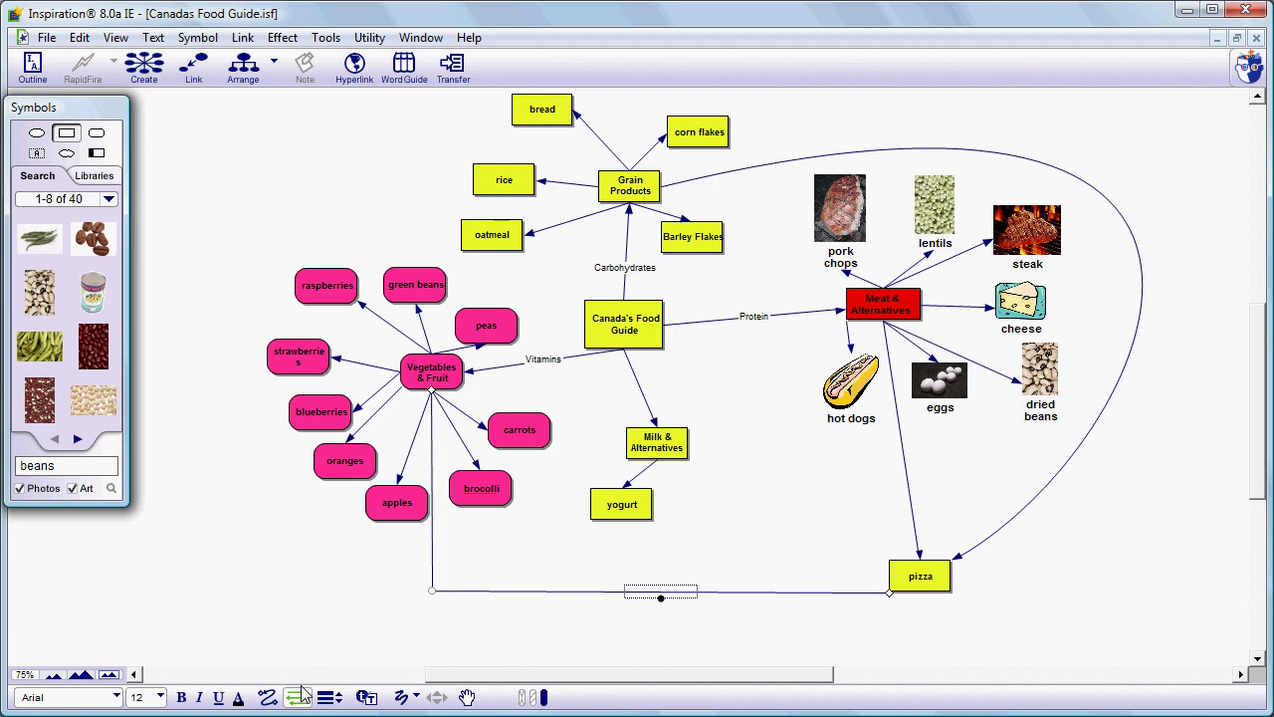
click(298, 697)
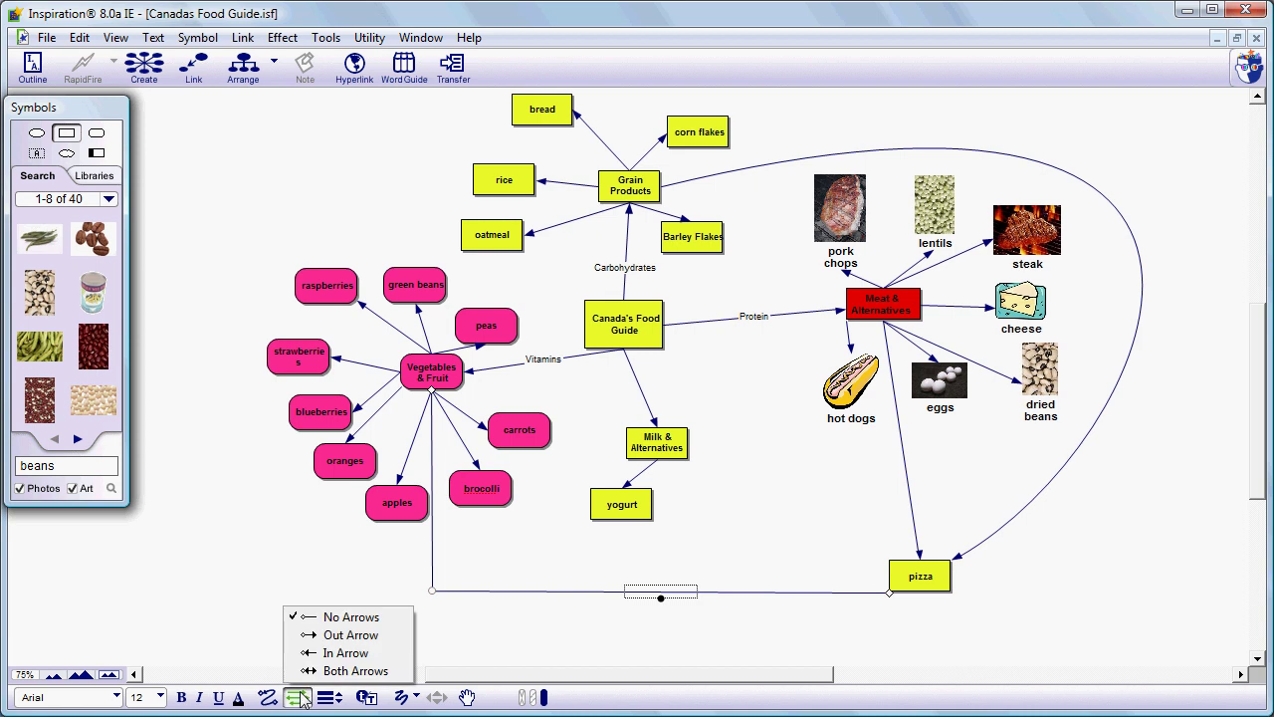
click(317, 637)
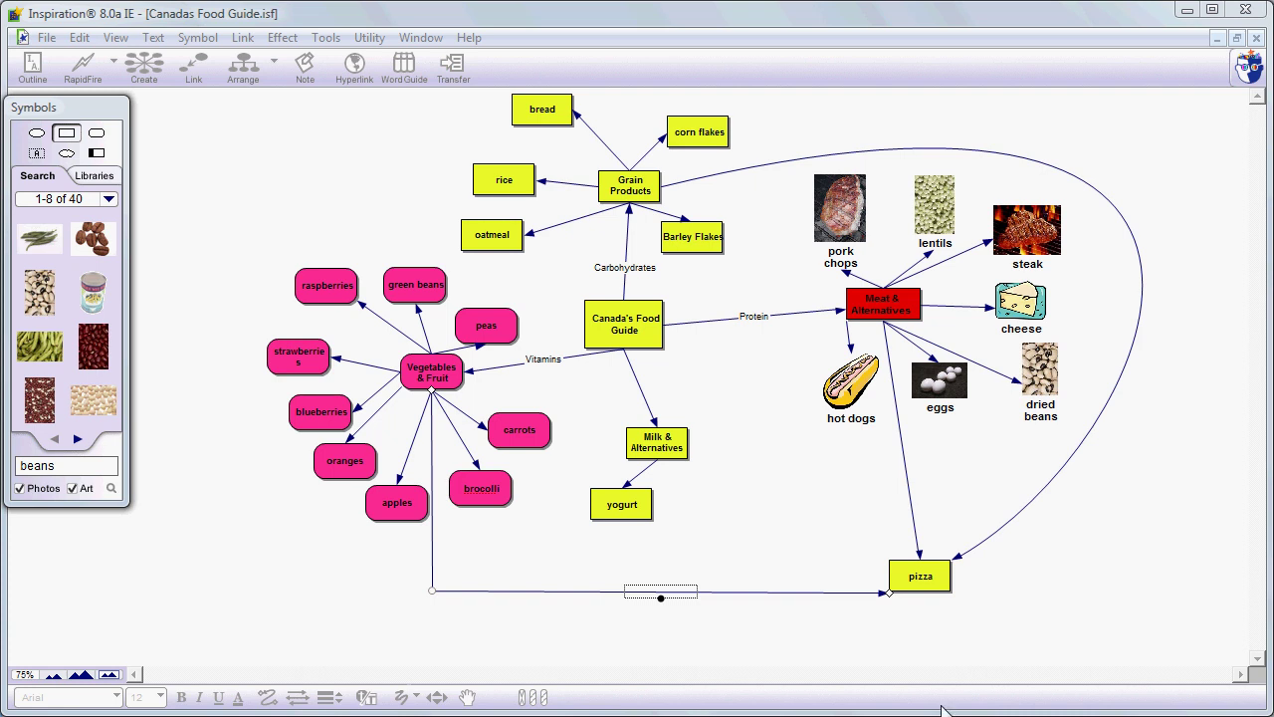
Bring up the Arrowheads submenu in the Vegetables & Fruit–pizza link's context menu.
right_click(811, 600)
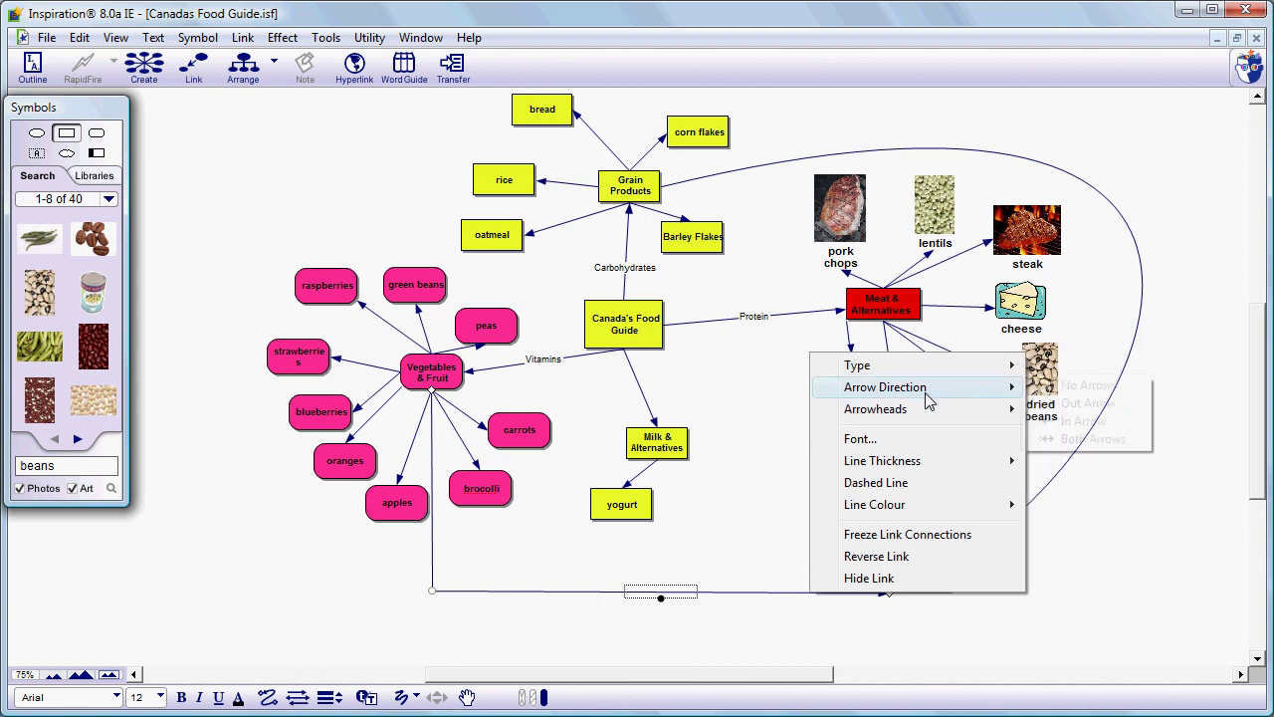
mouse_move(926, 395)
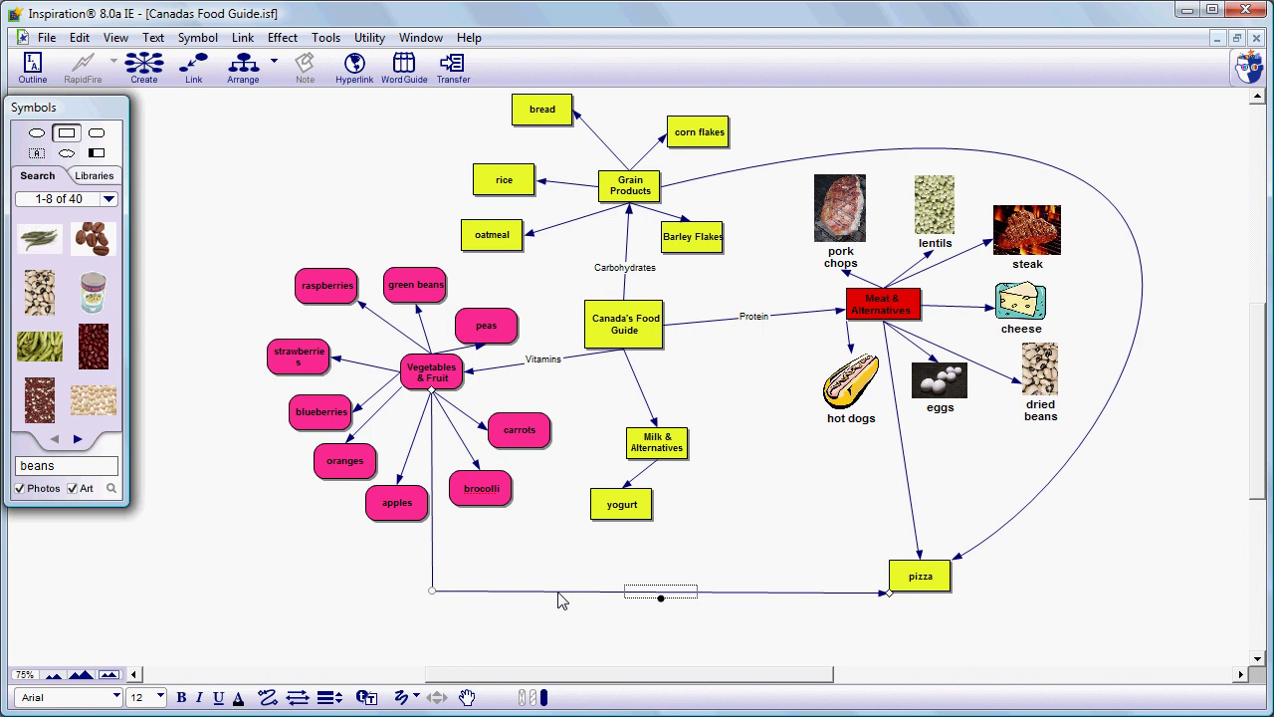
Try two heavier line weights on the Vegetables & Fruit–pizza link, then return it to thin.
click(337, 699)
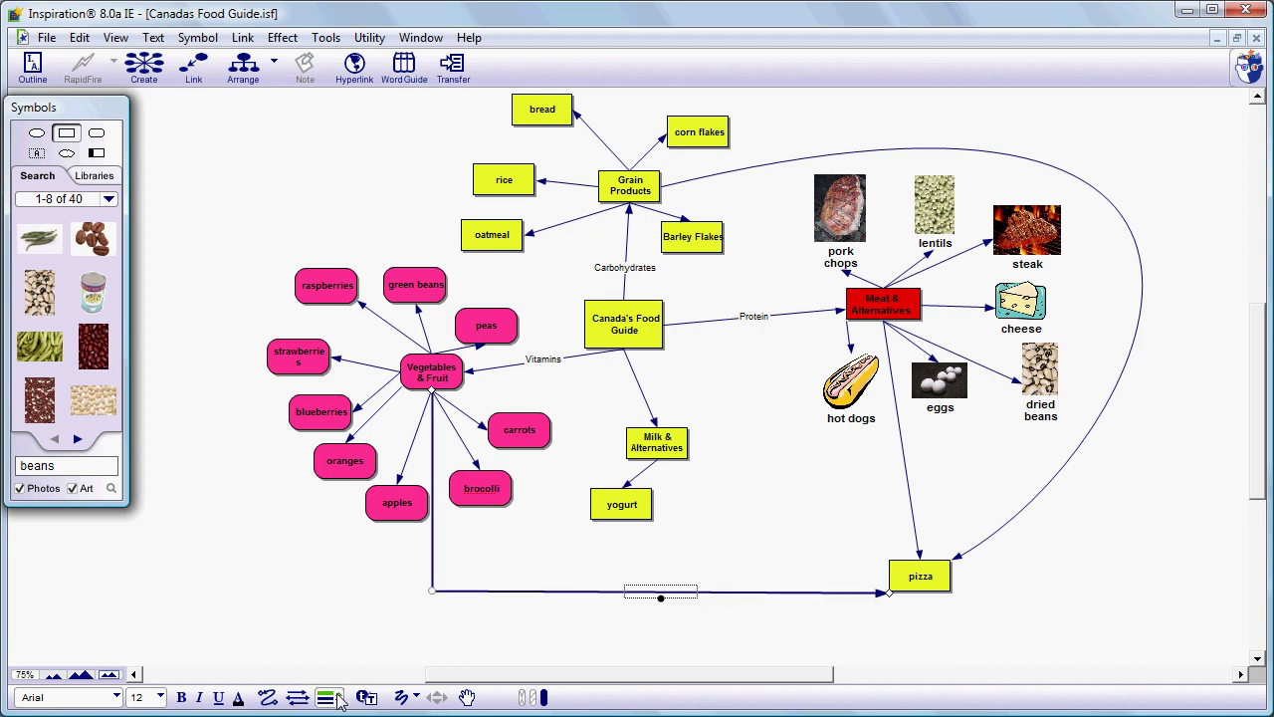
click(338, 699)
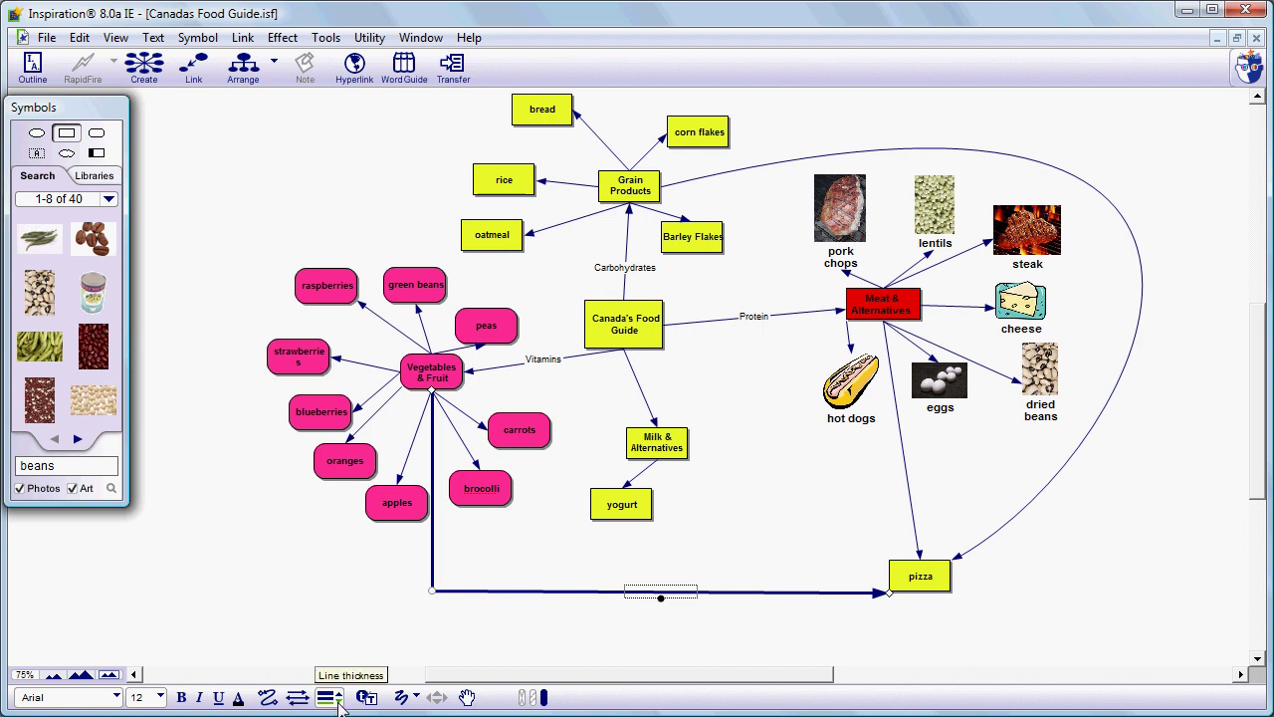
click(340, 698)
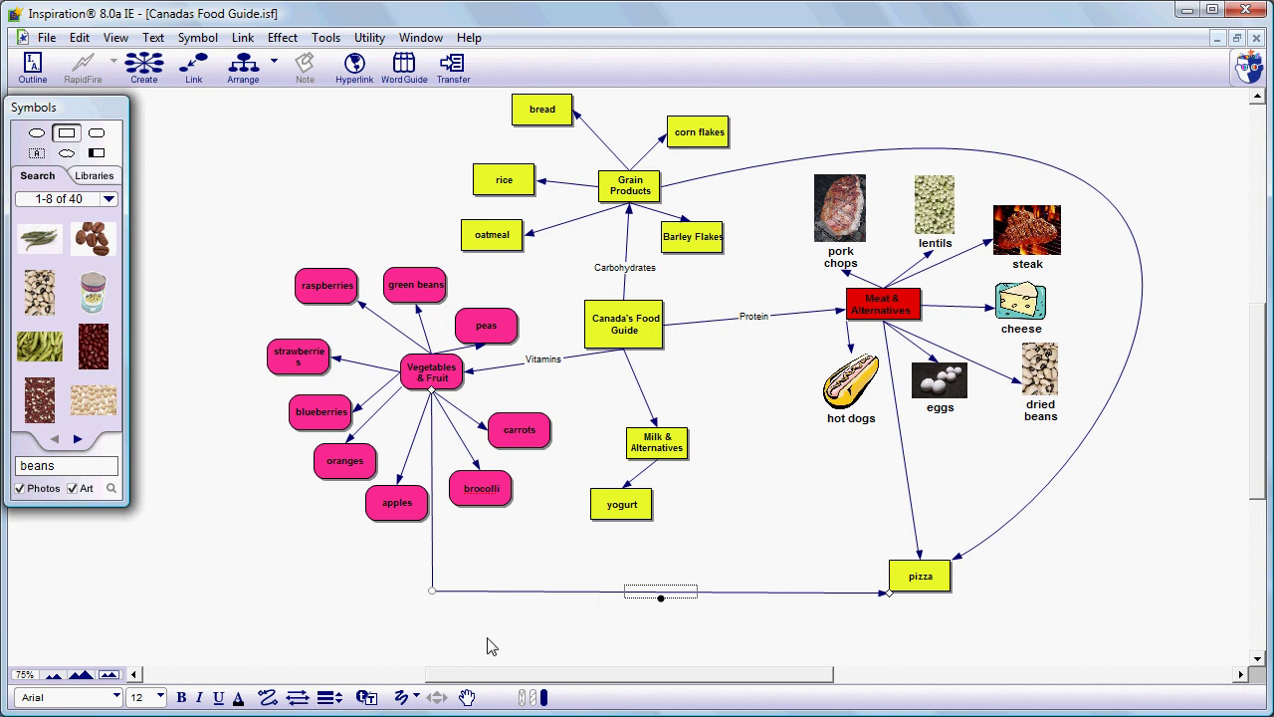
Switch the Canada's Food Guide map to Outline view to list each food group's subtopics.
click(403, 698)
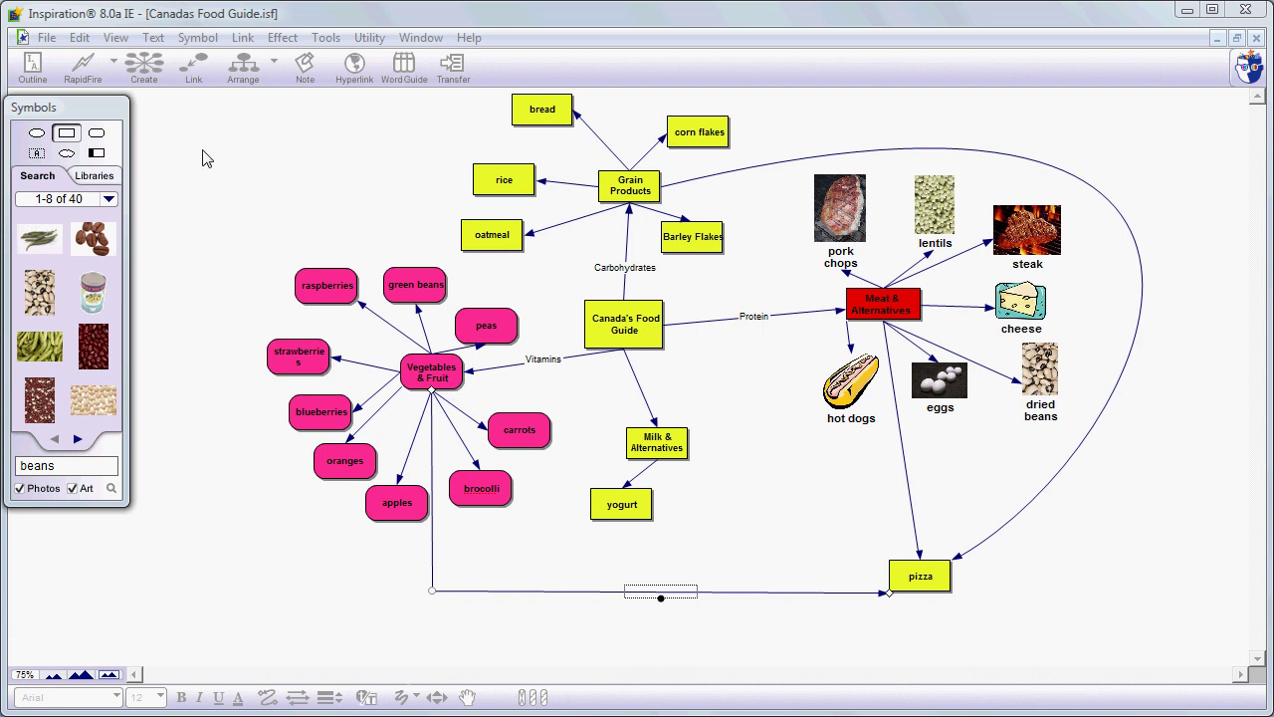
click(35, 70)
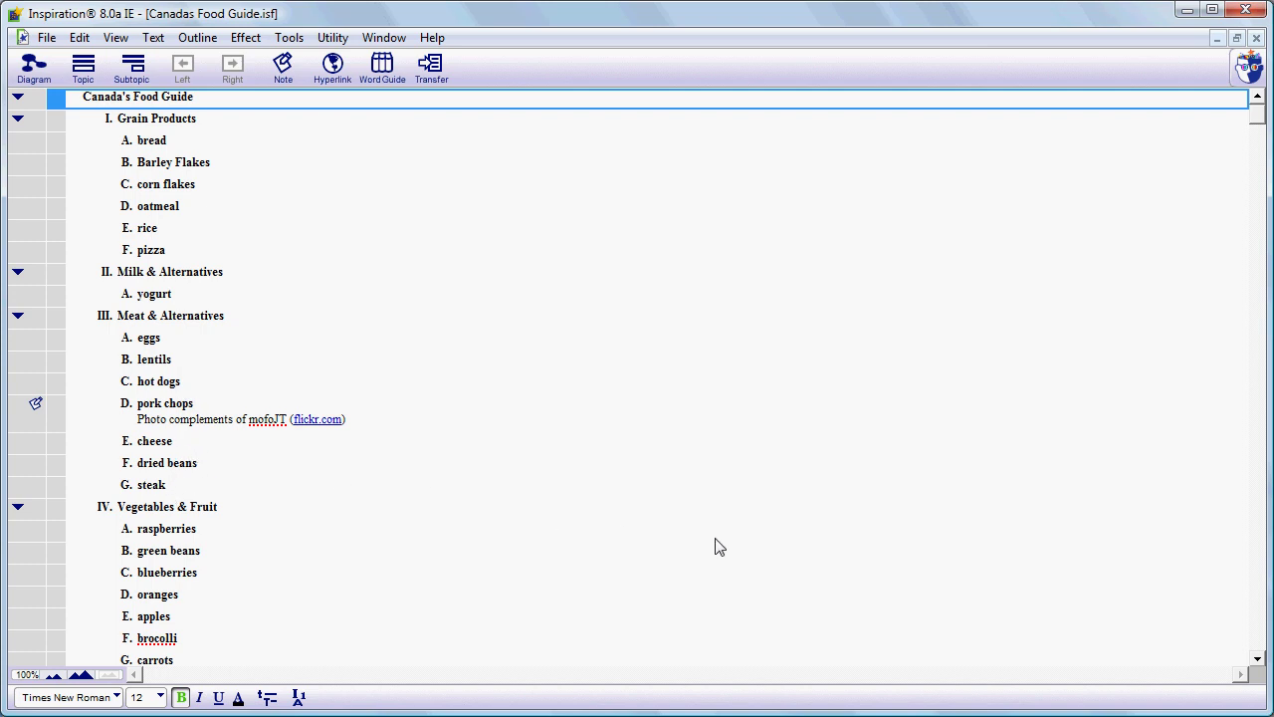
Move pizza below steak as Meat & Alternatives' eighth subtopic, then go back to Diagram view.
click(1258, 659)
click(1258, 659)
click(1258, 659)
click(1258, 659)
click(1258, 659)
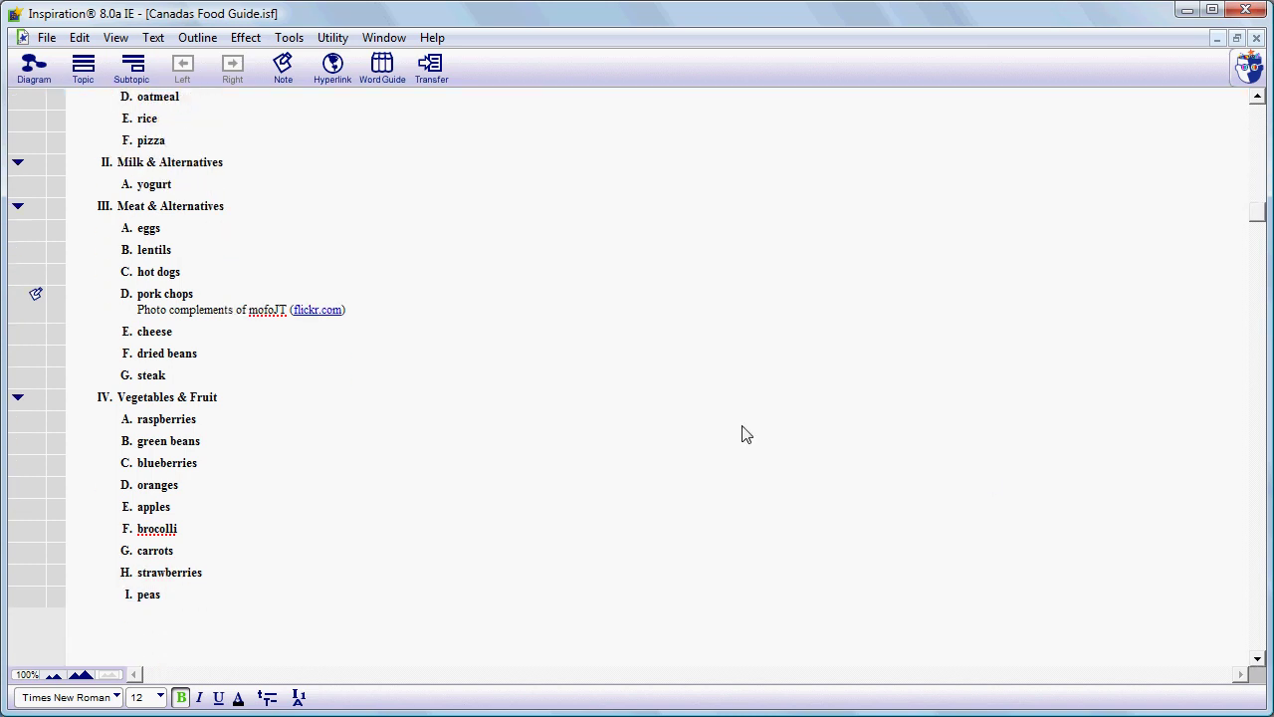
click(1258, 130)
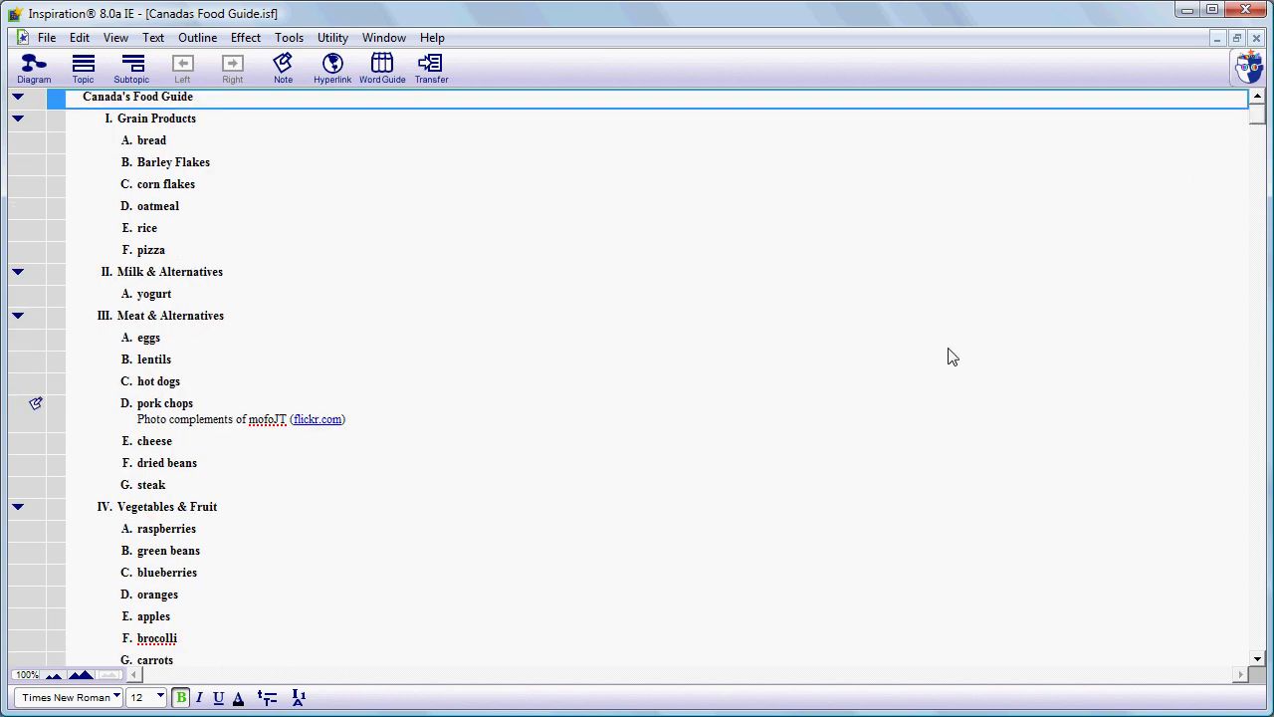
click(160, 251)
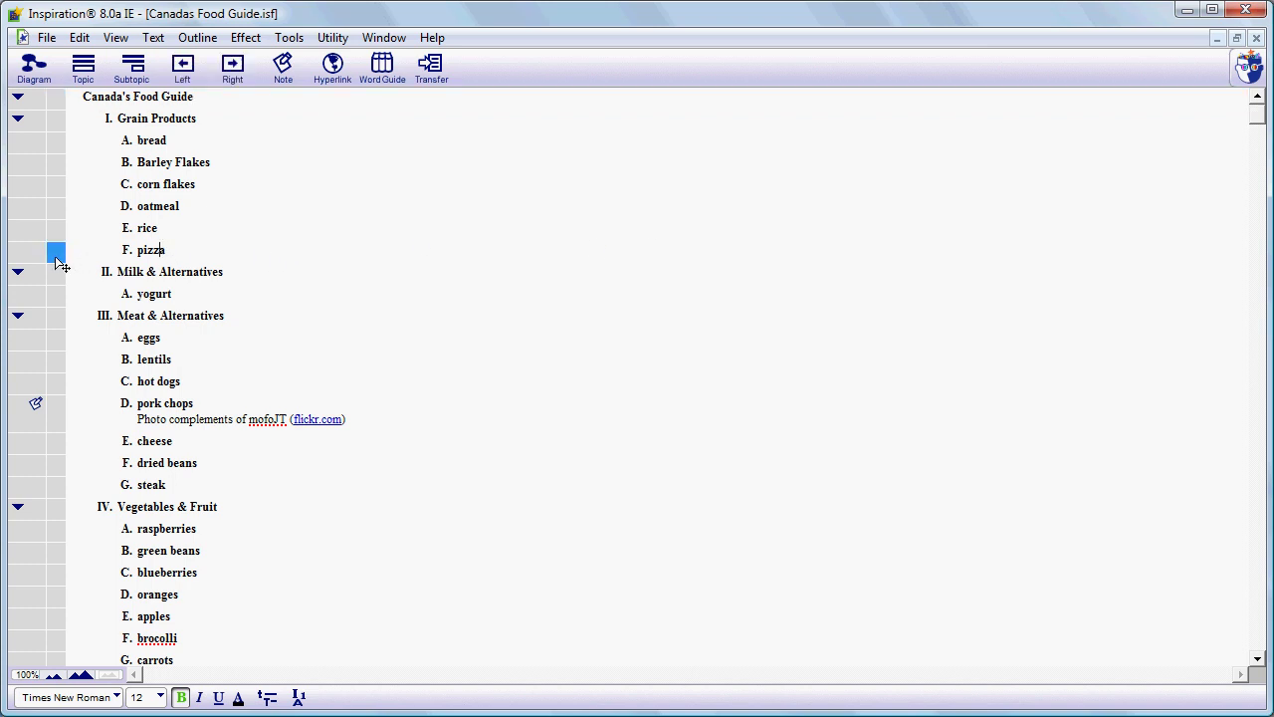
drag(56, 263, 137, 503)
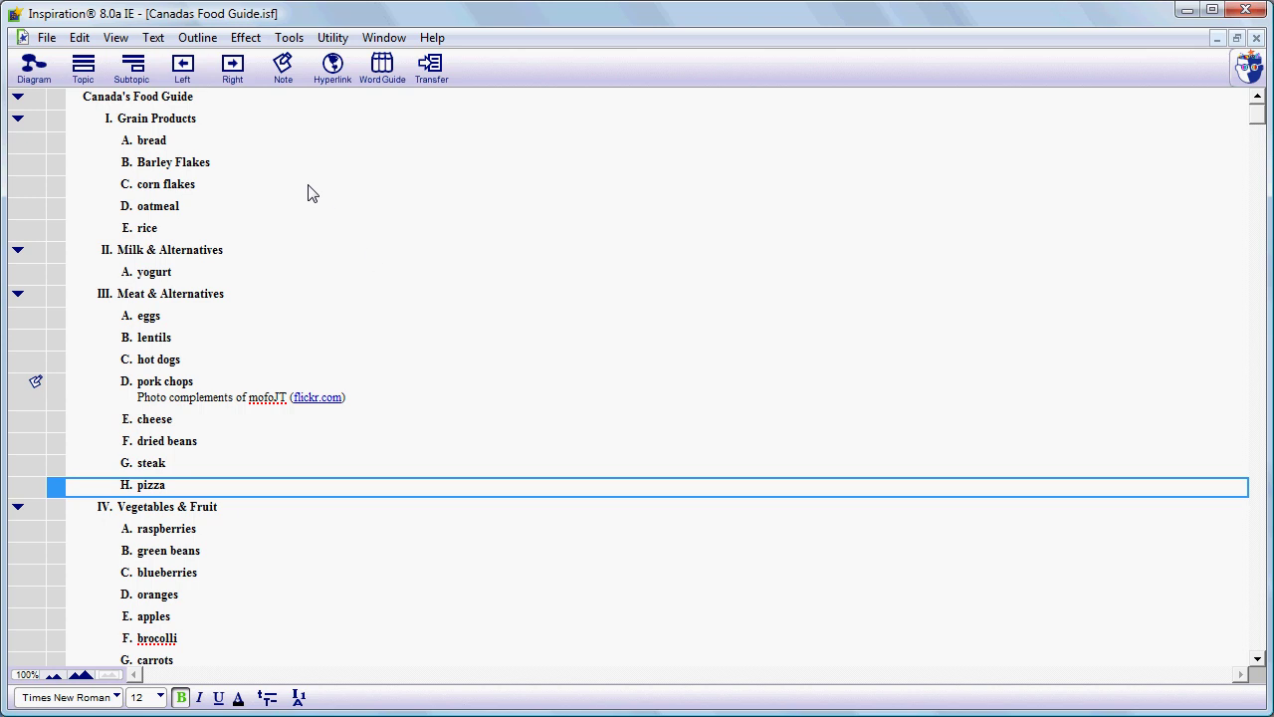
click(36, 72)
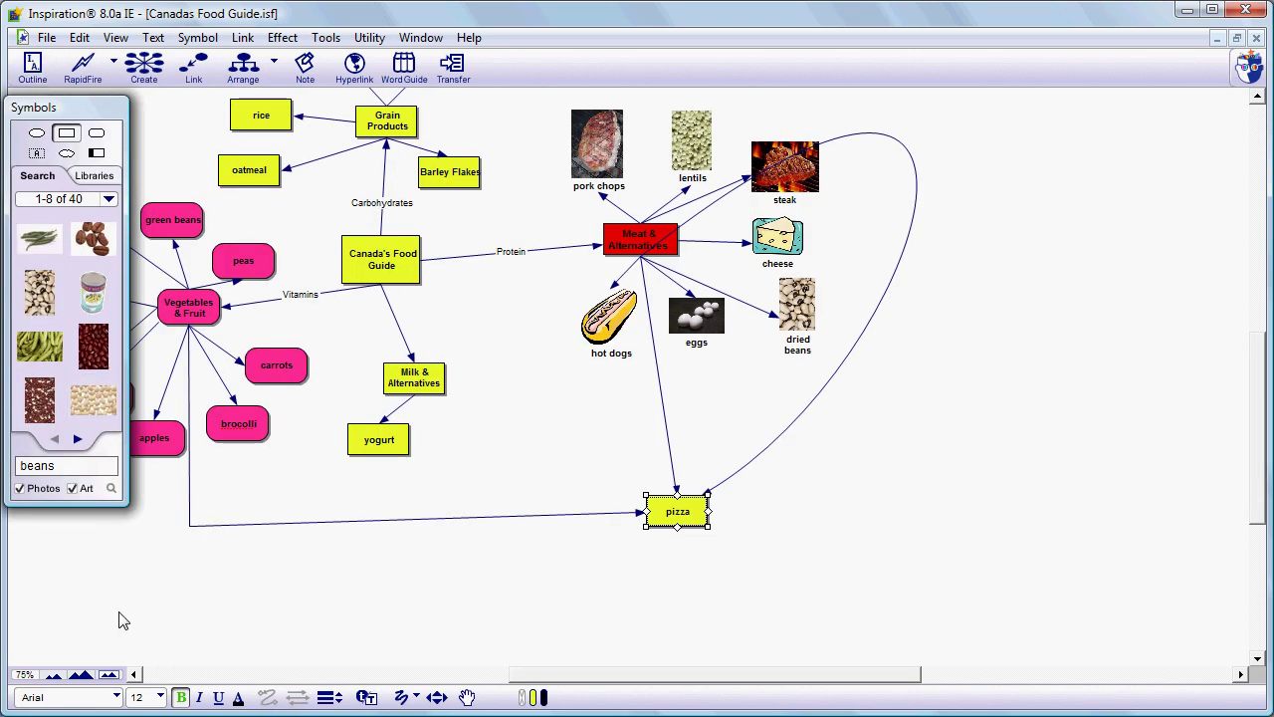
click(403, 700)
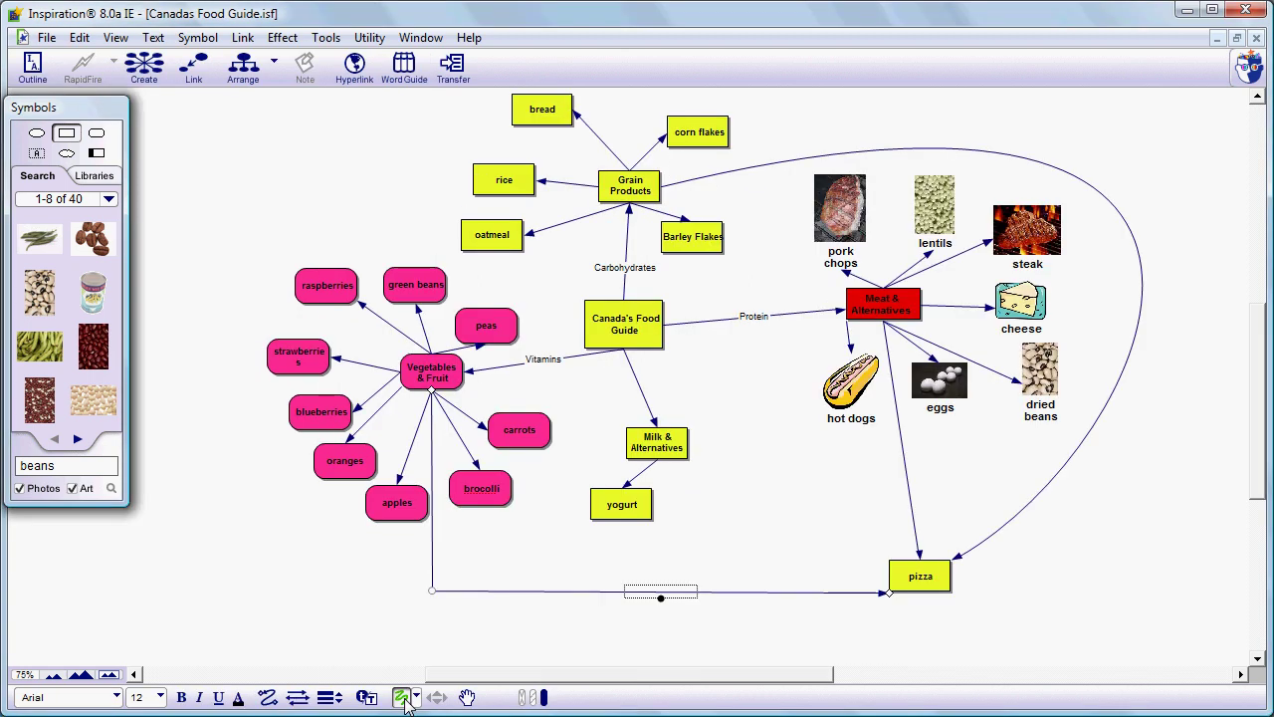